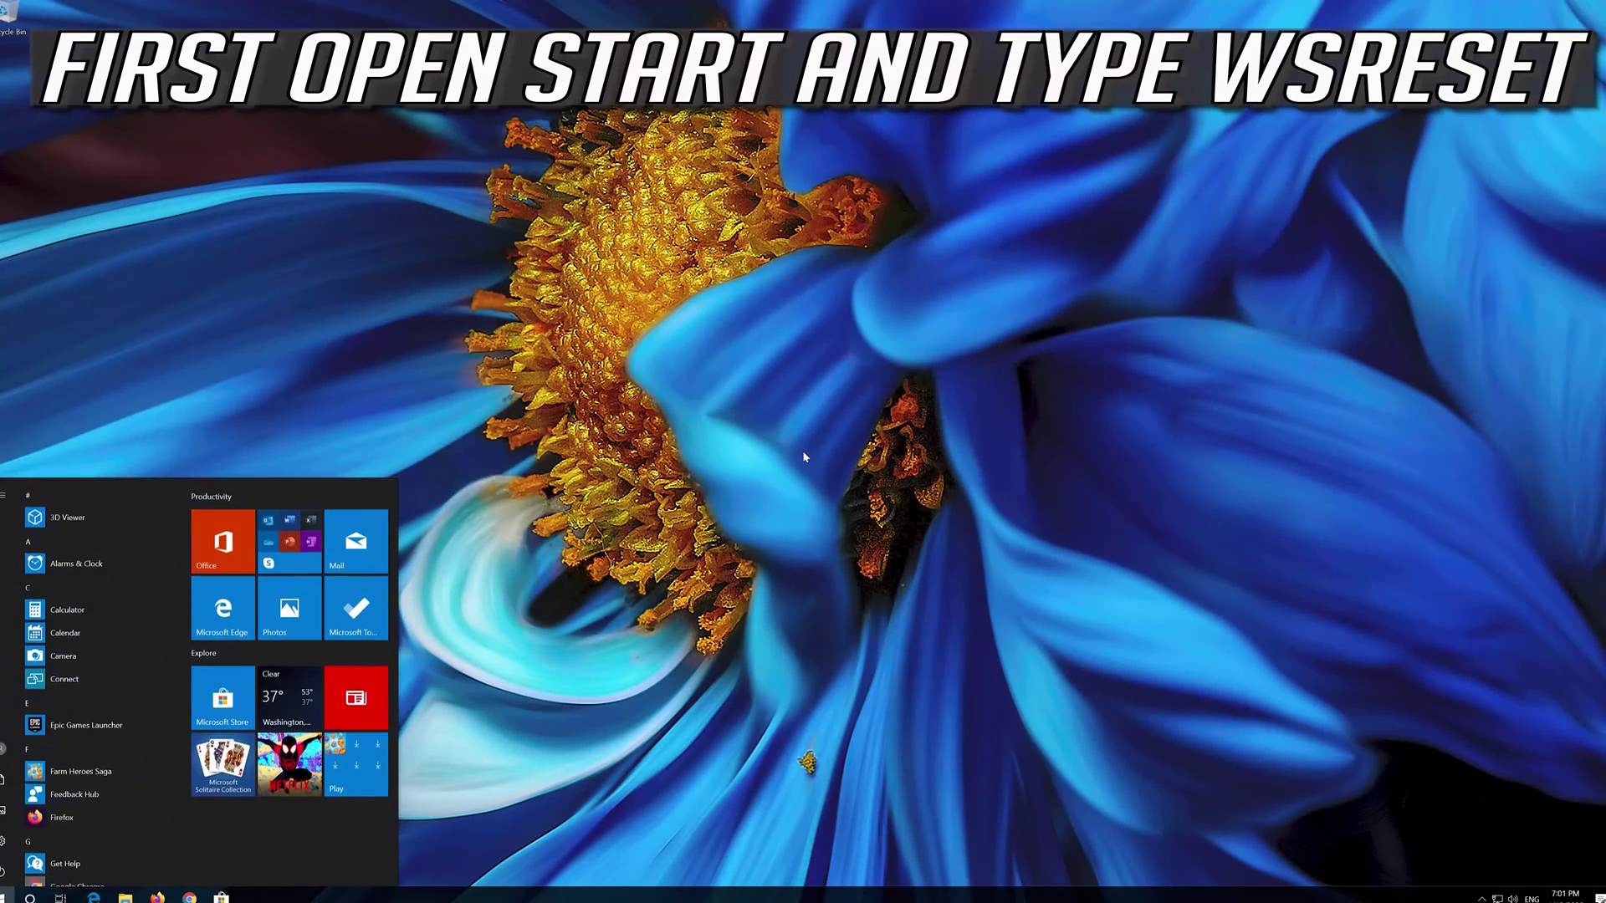
Run the wsreset Store cache reset and close the Microsoft Store window it reopens.
{"action": "type", "text": "wsreset"}
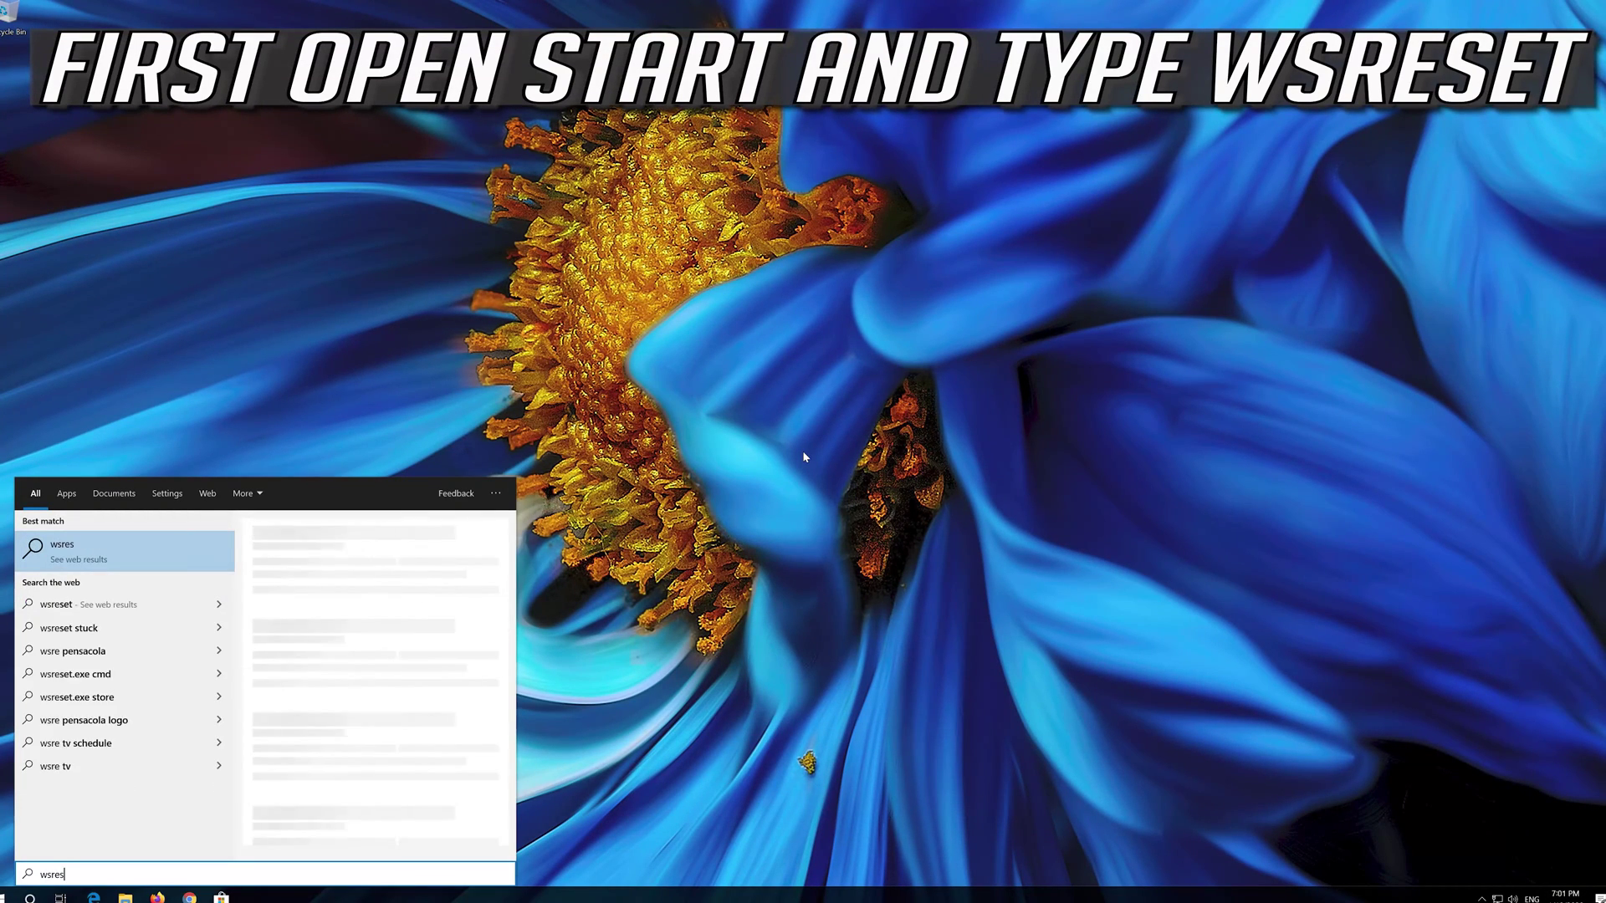
{"action": "left_click", "coordinate": [153, 549]}
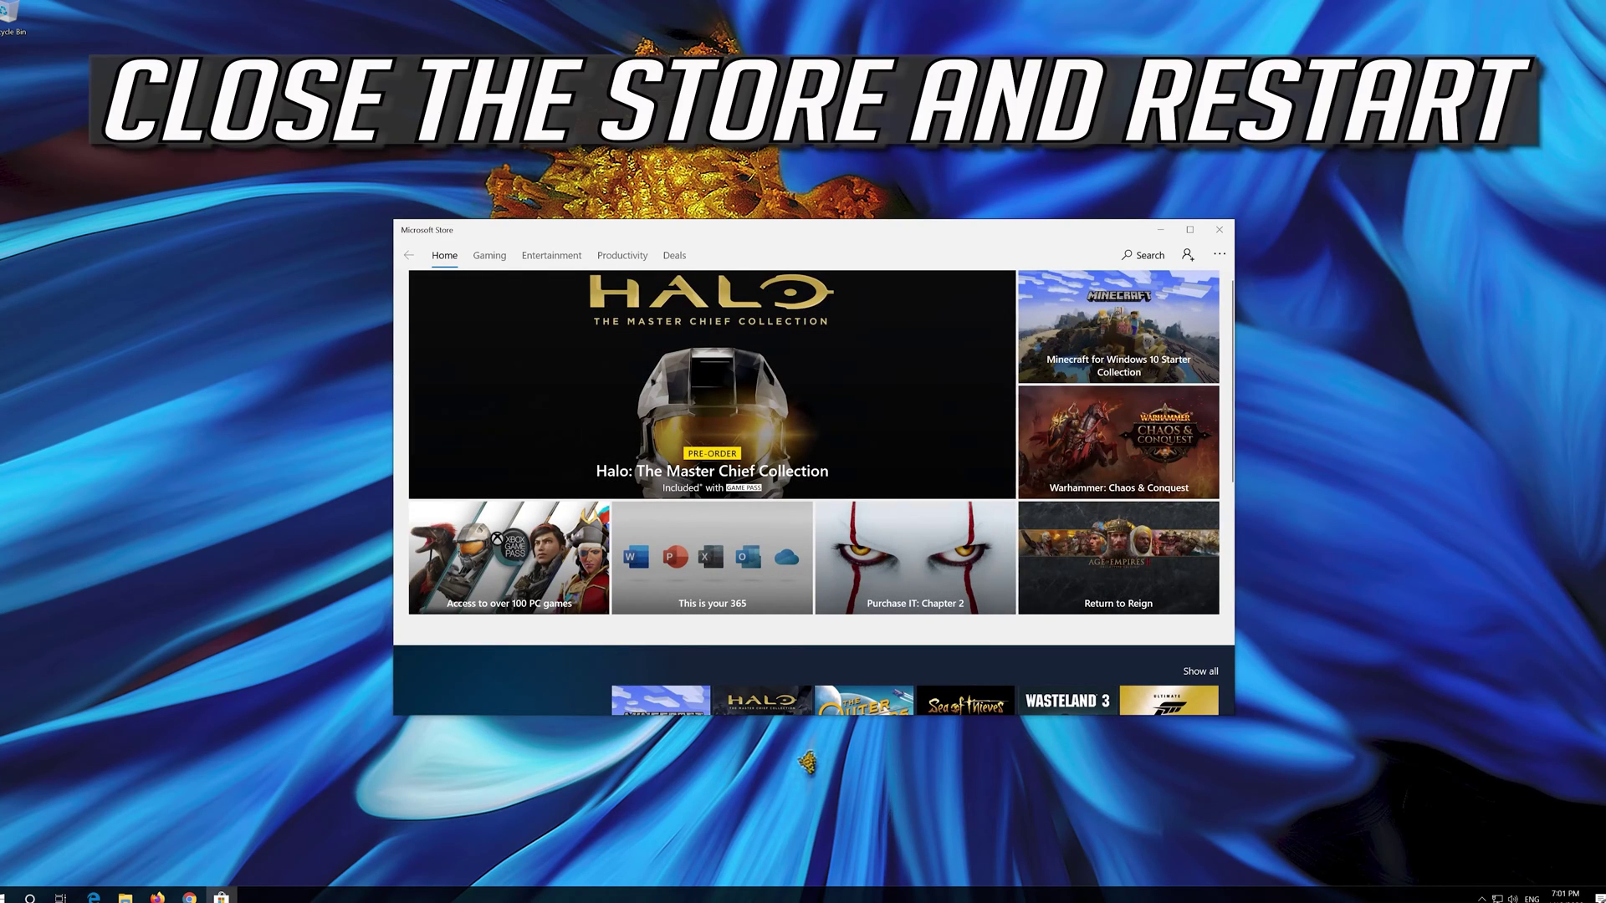
{"action": "left_click", "coordinate": [1215, 238]}
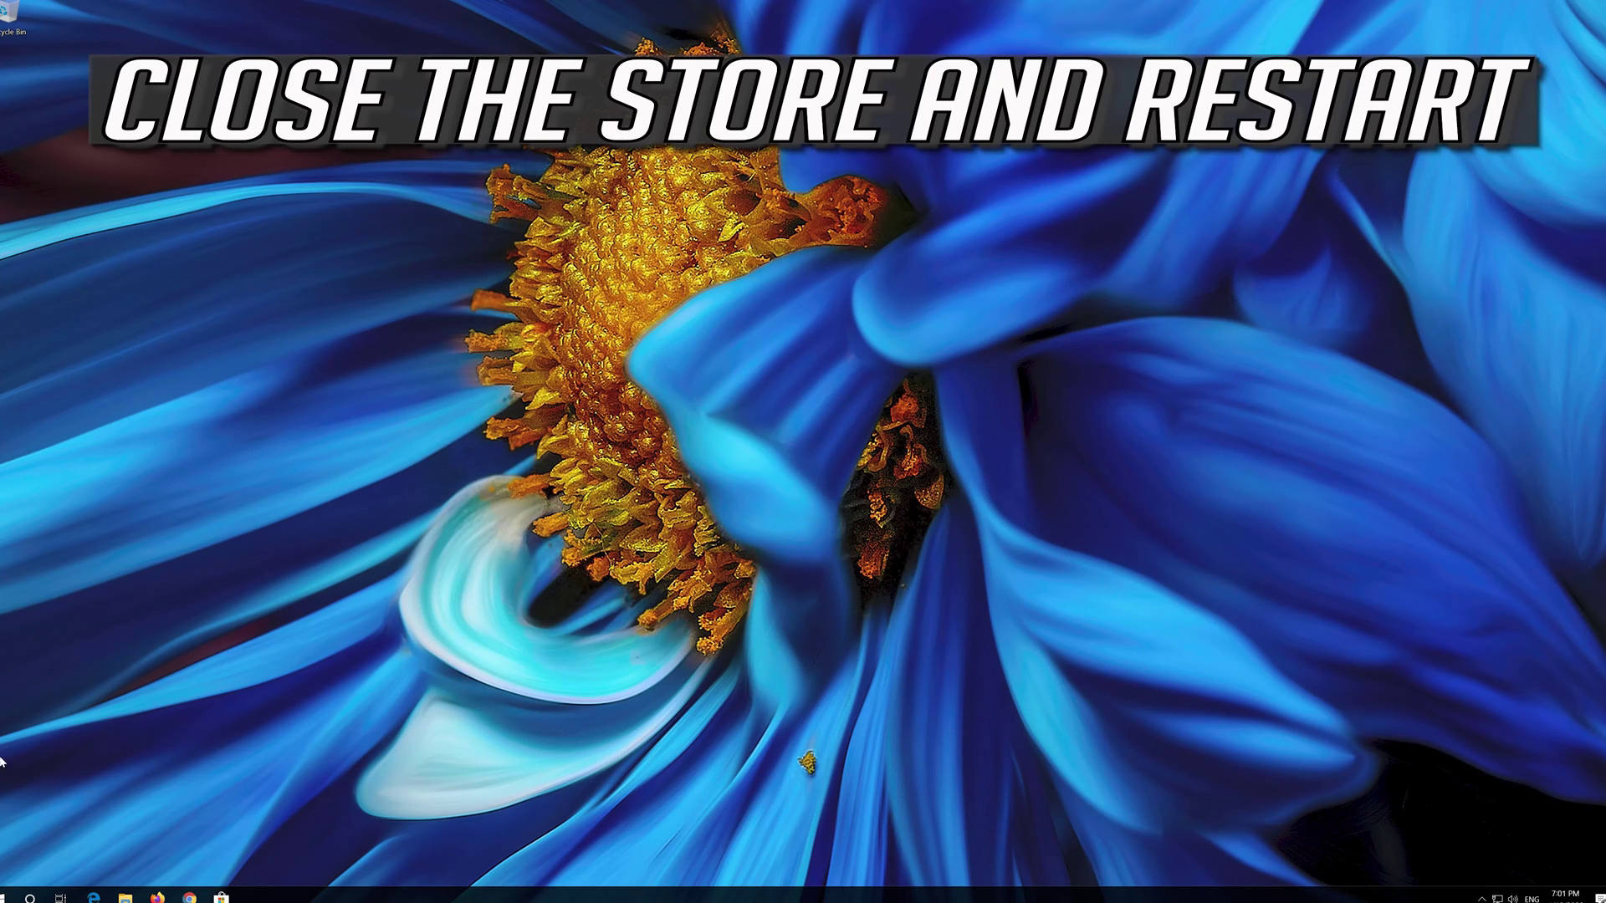
Restart the computer from the Start menu's power options.
{"action": "left_click", "coordinate": [3, 896]}
{"action": "left_click", "coordinate": [1, 870]}
{"action": "left_click", "coordinate": [8, 839]}
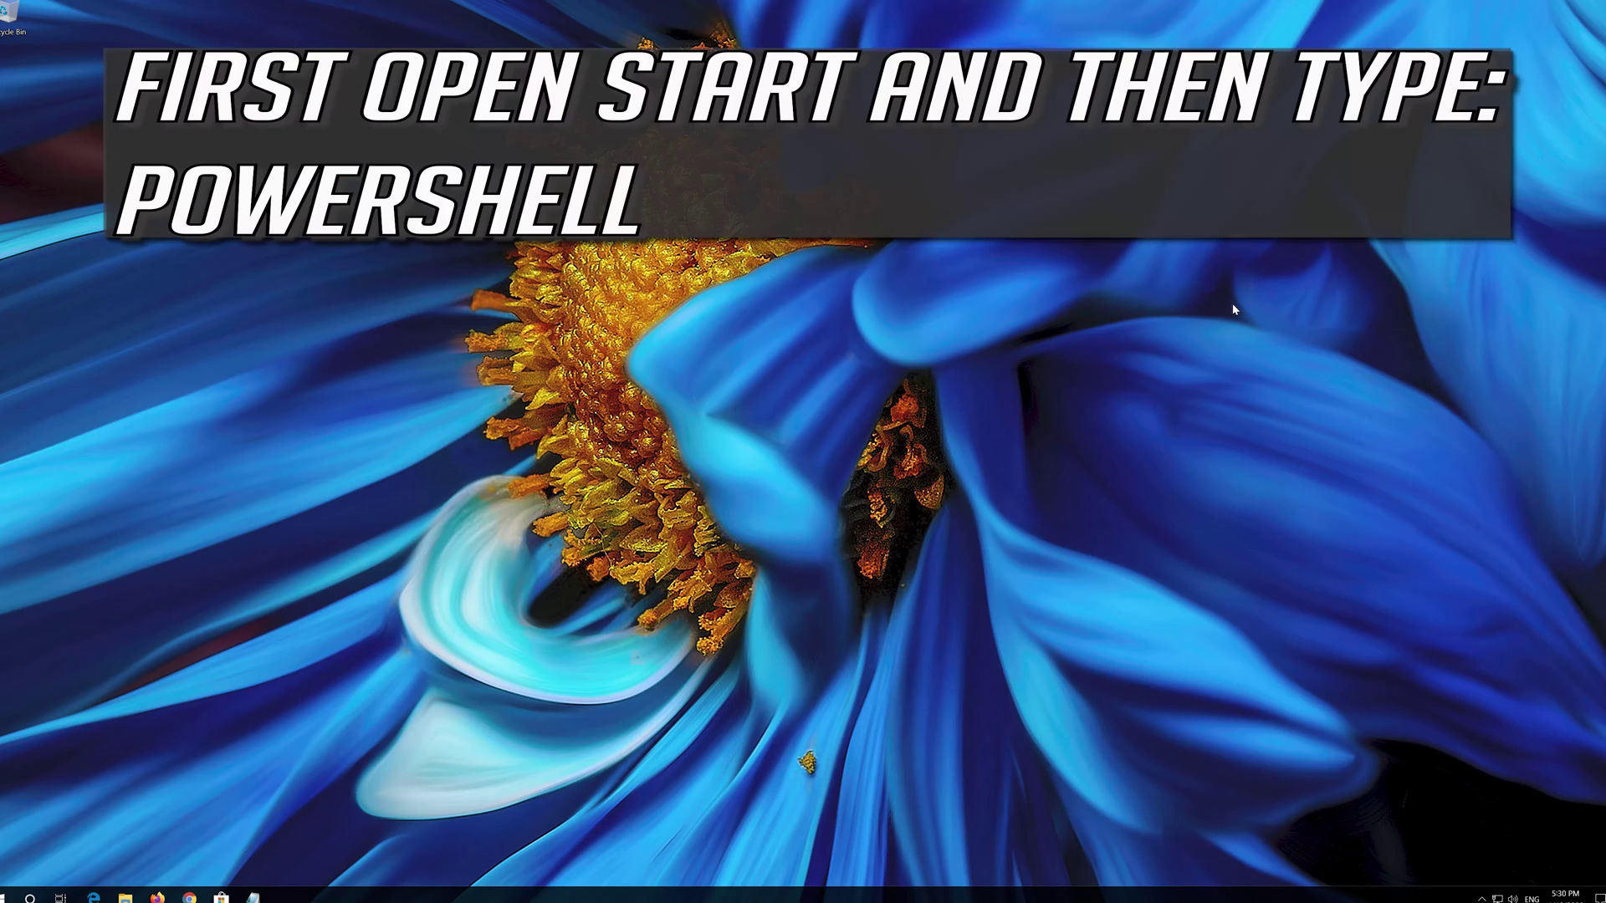
Search for powershell and launch Windows PowerShell as administrator, approving the UAC prompt.
{"action": "key", "text": "super"}
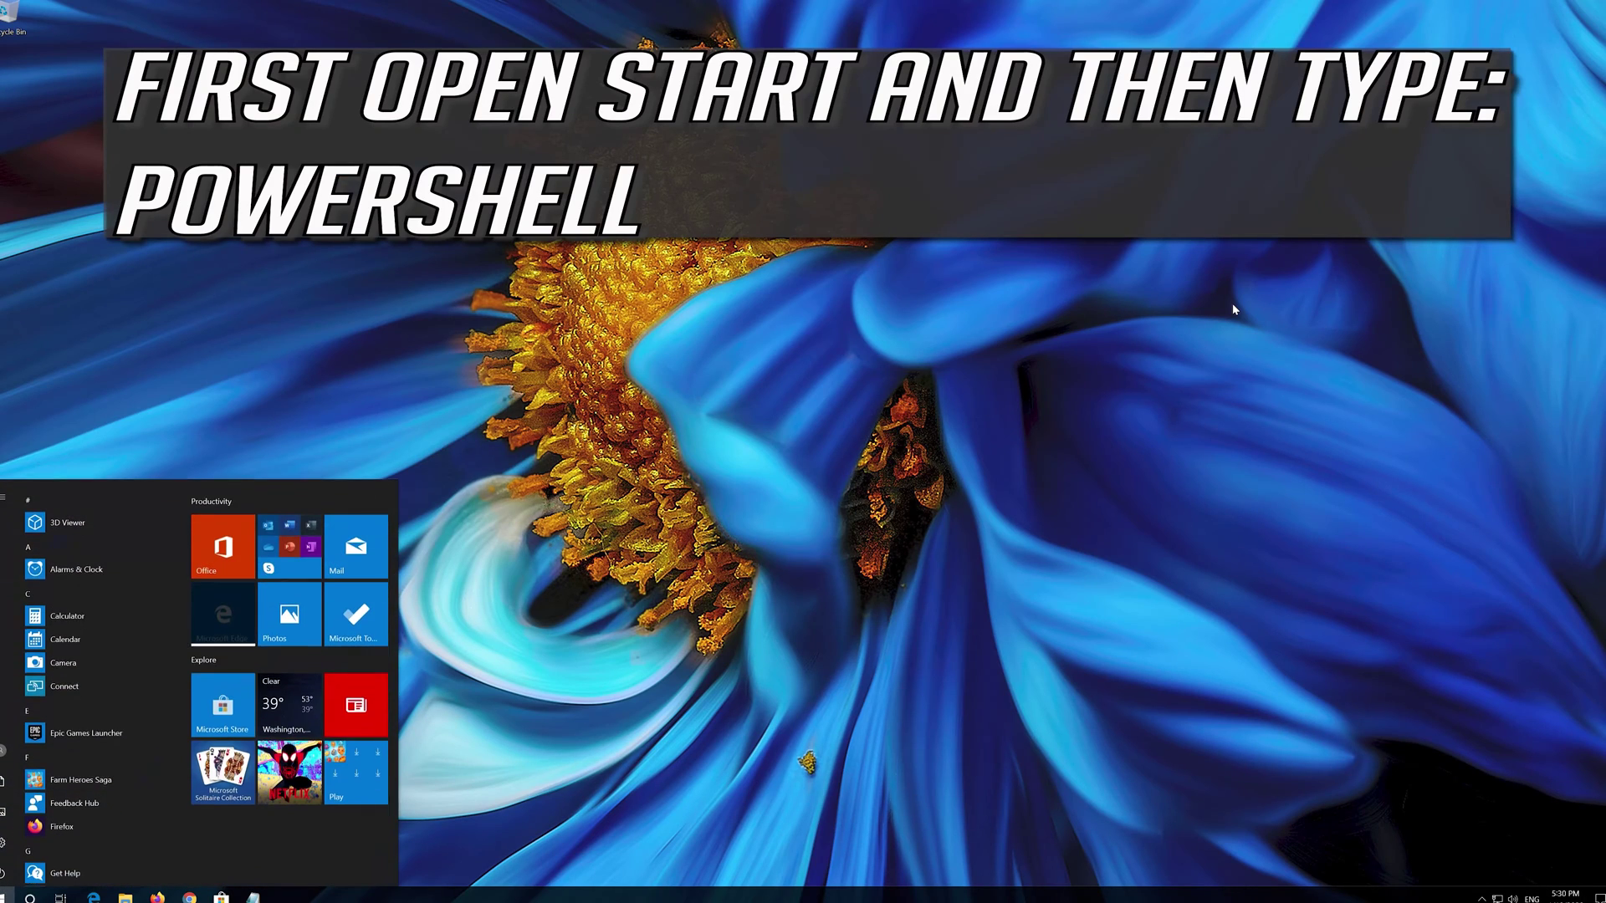
{"action": "type", "text": "power"}
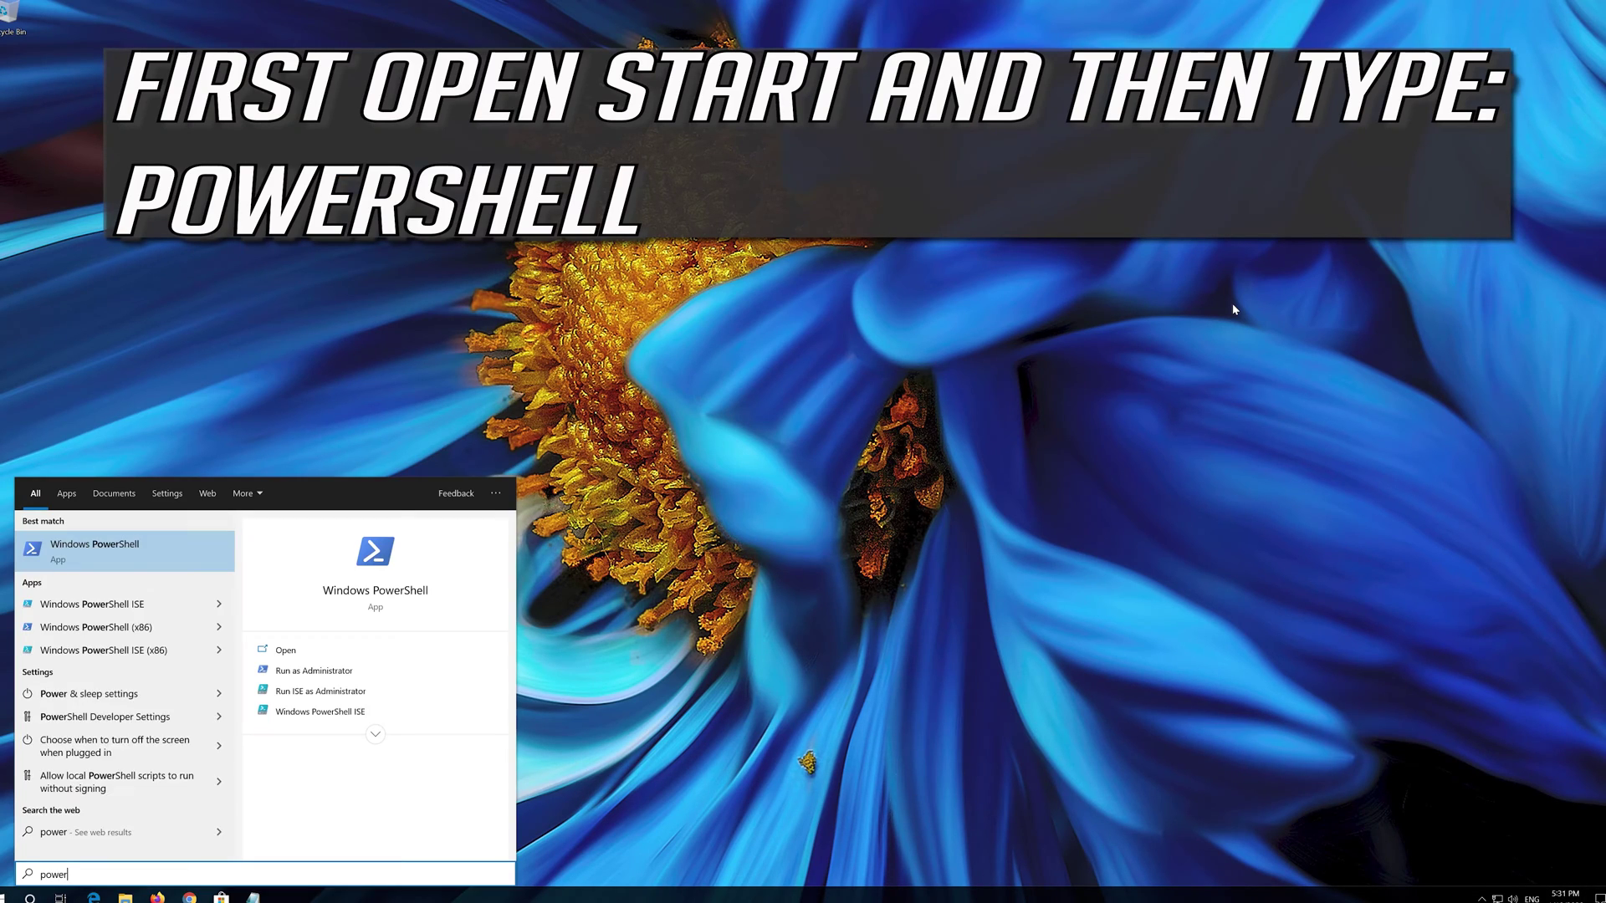
{"action": "type", "text": "shell"}
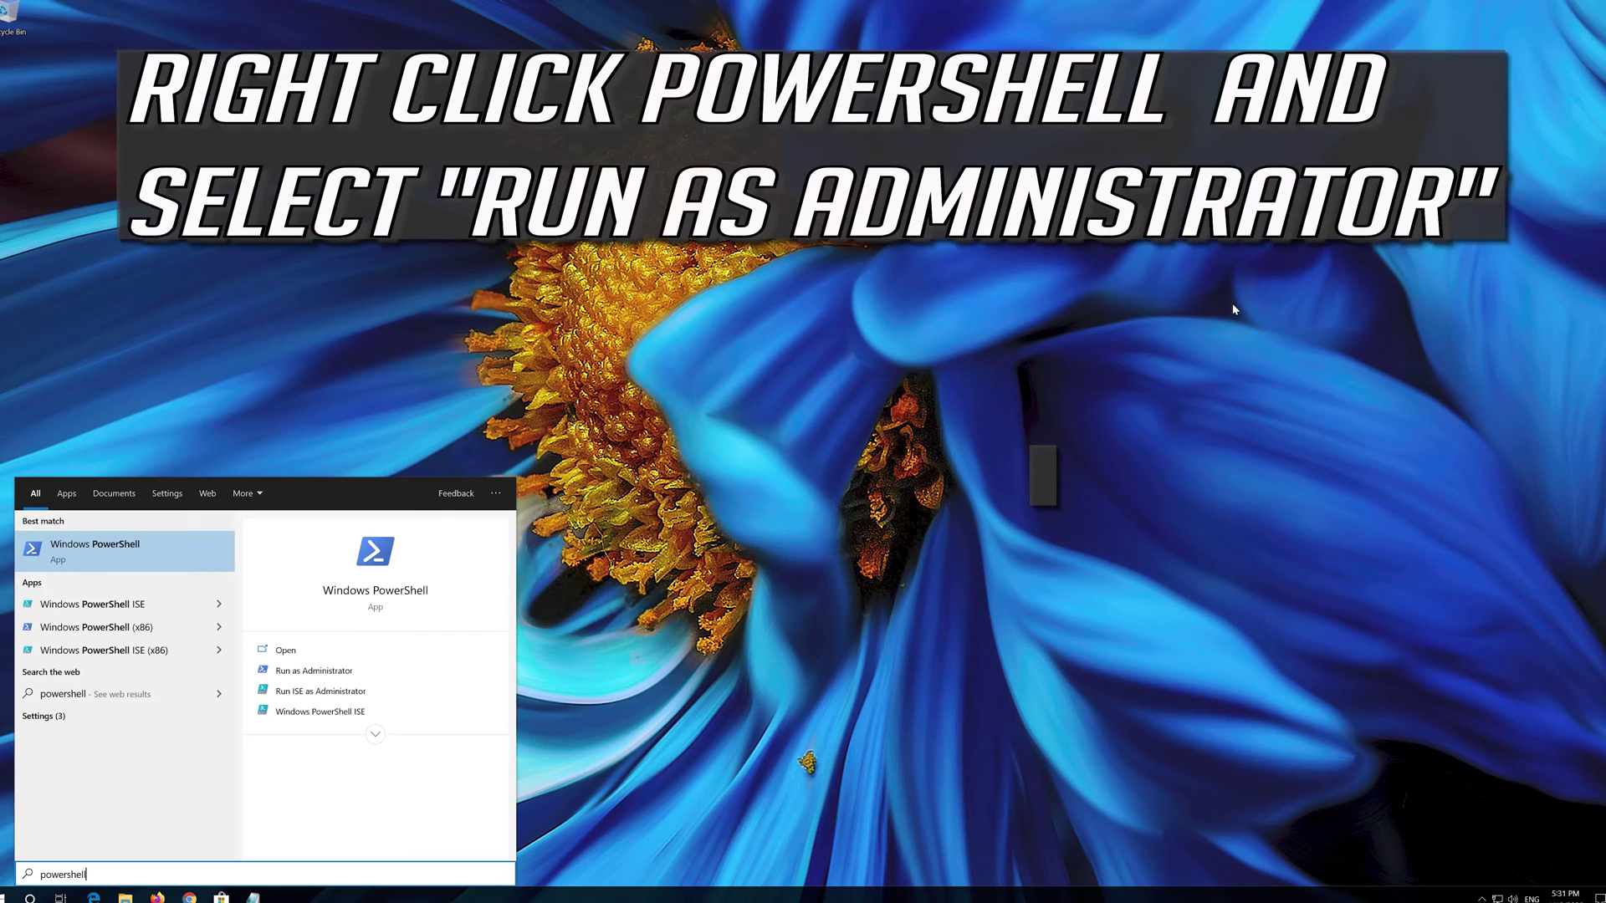
{"action": "right_click", "coordinate": [113, 562]}
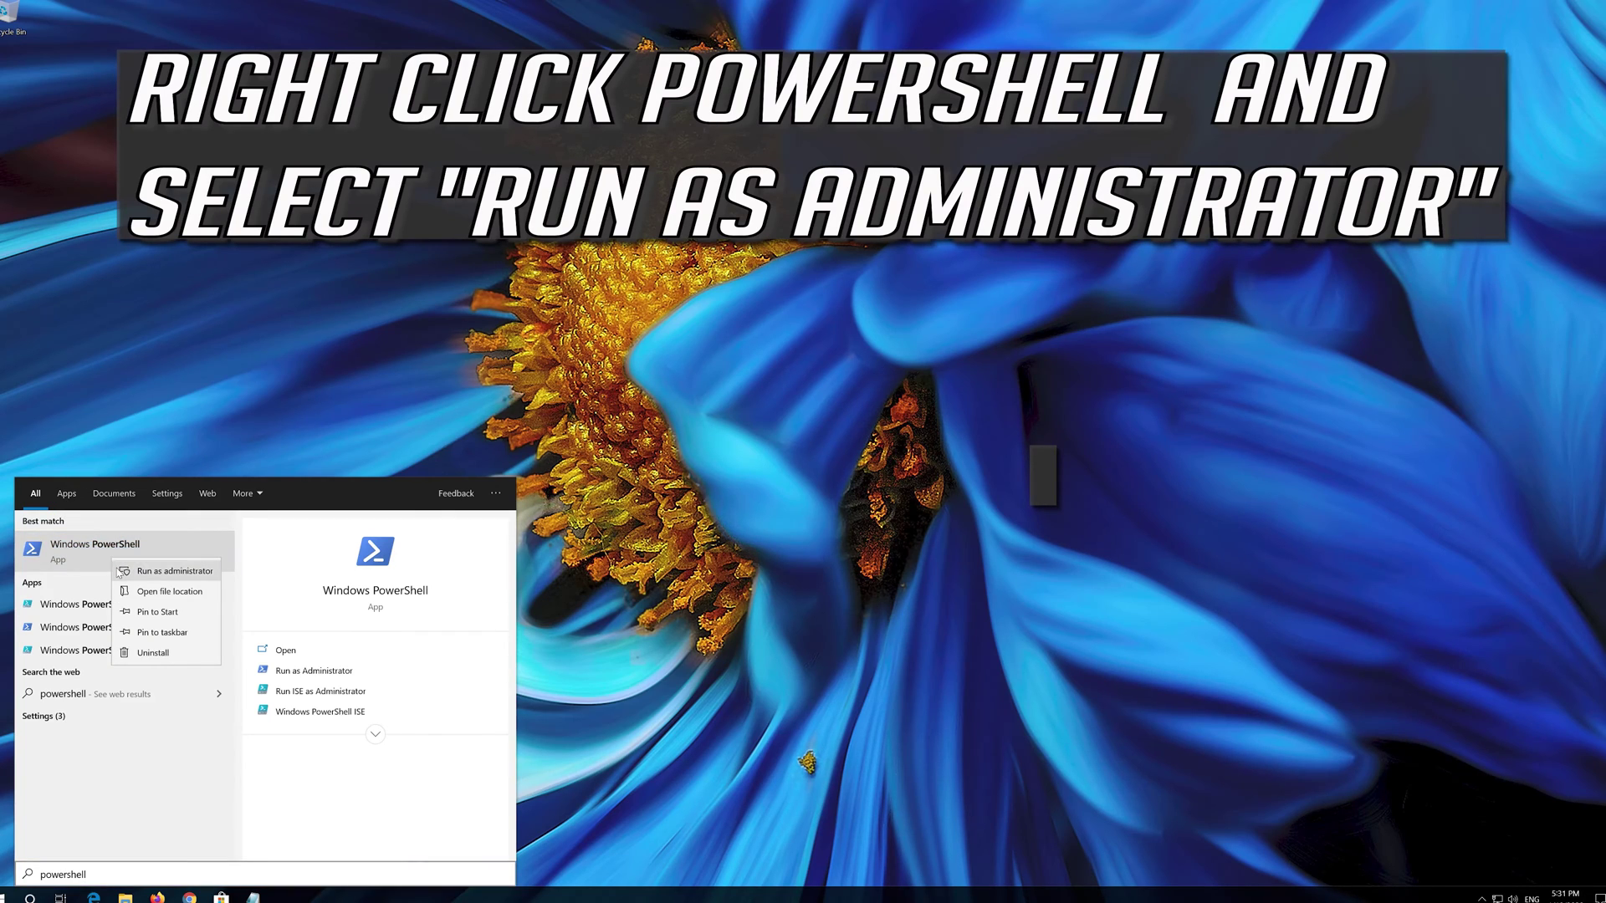
{"action": "left_click", "coordinate": [176, 570]}
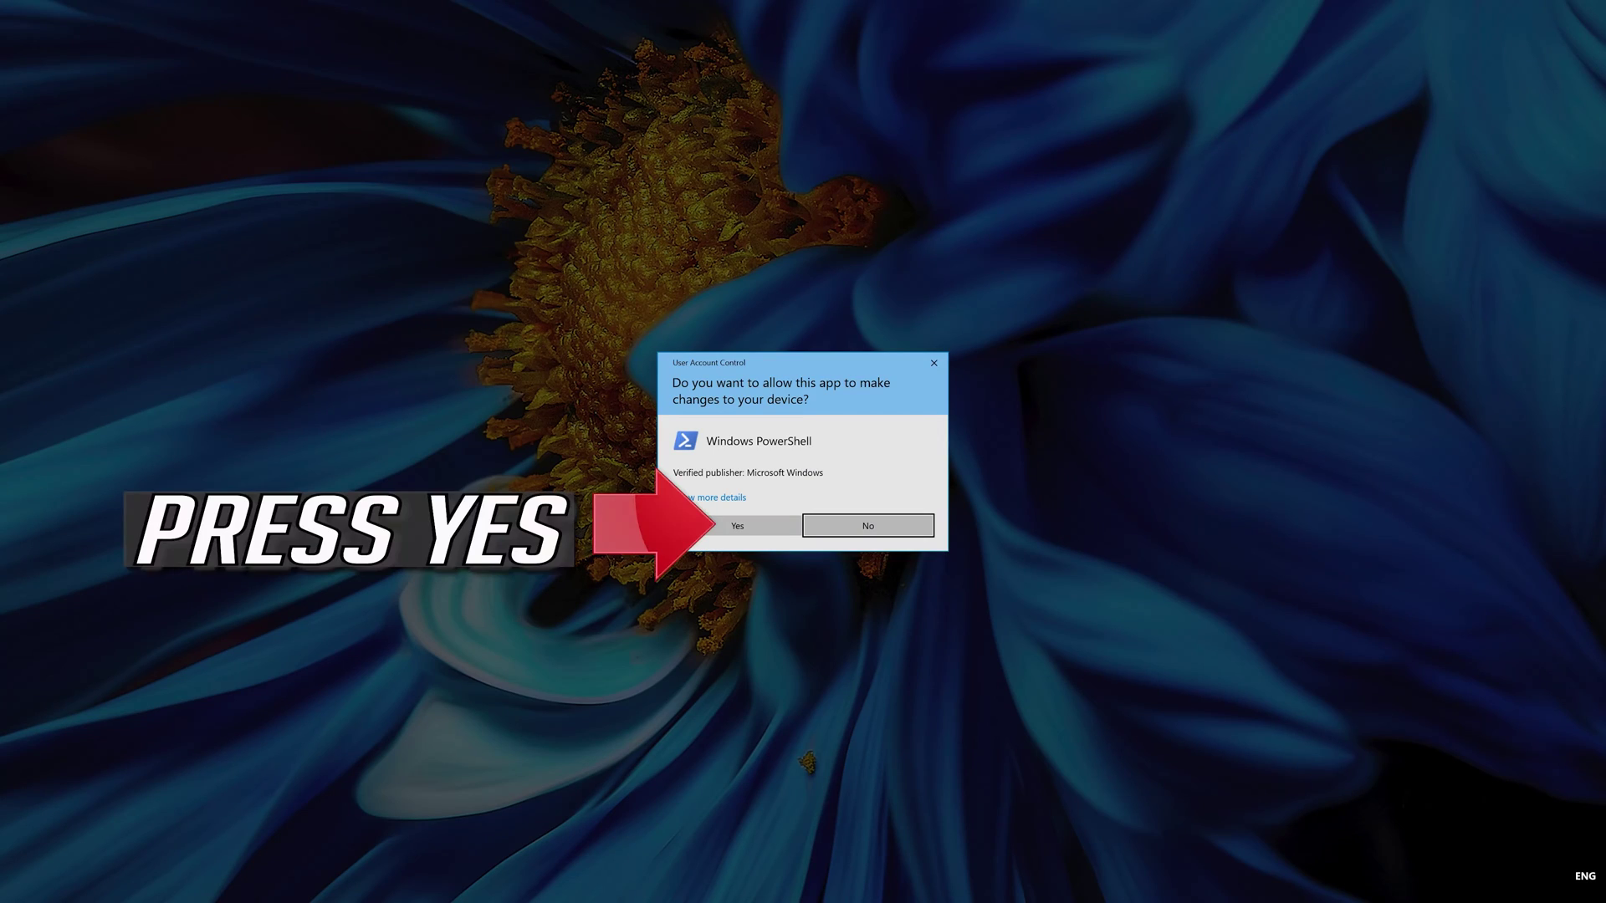
{"action": "left_click", "coordinate": [763, 518]}
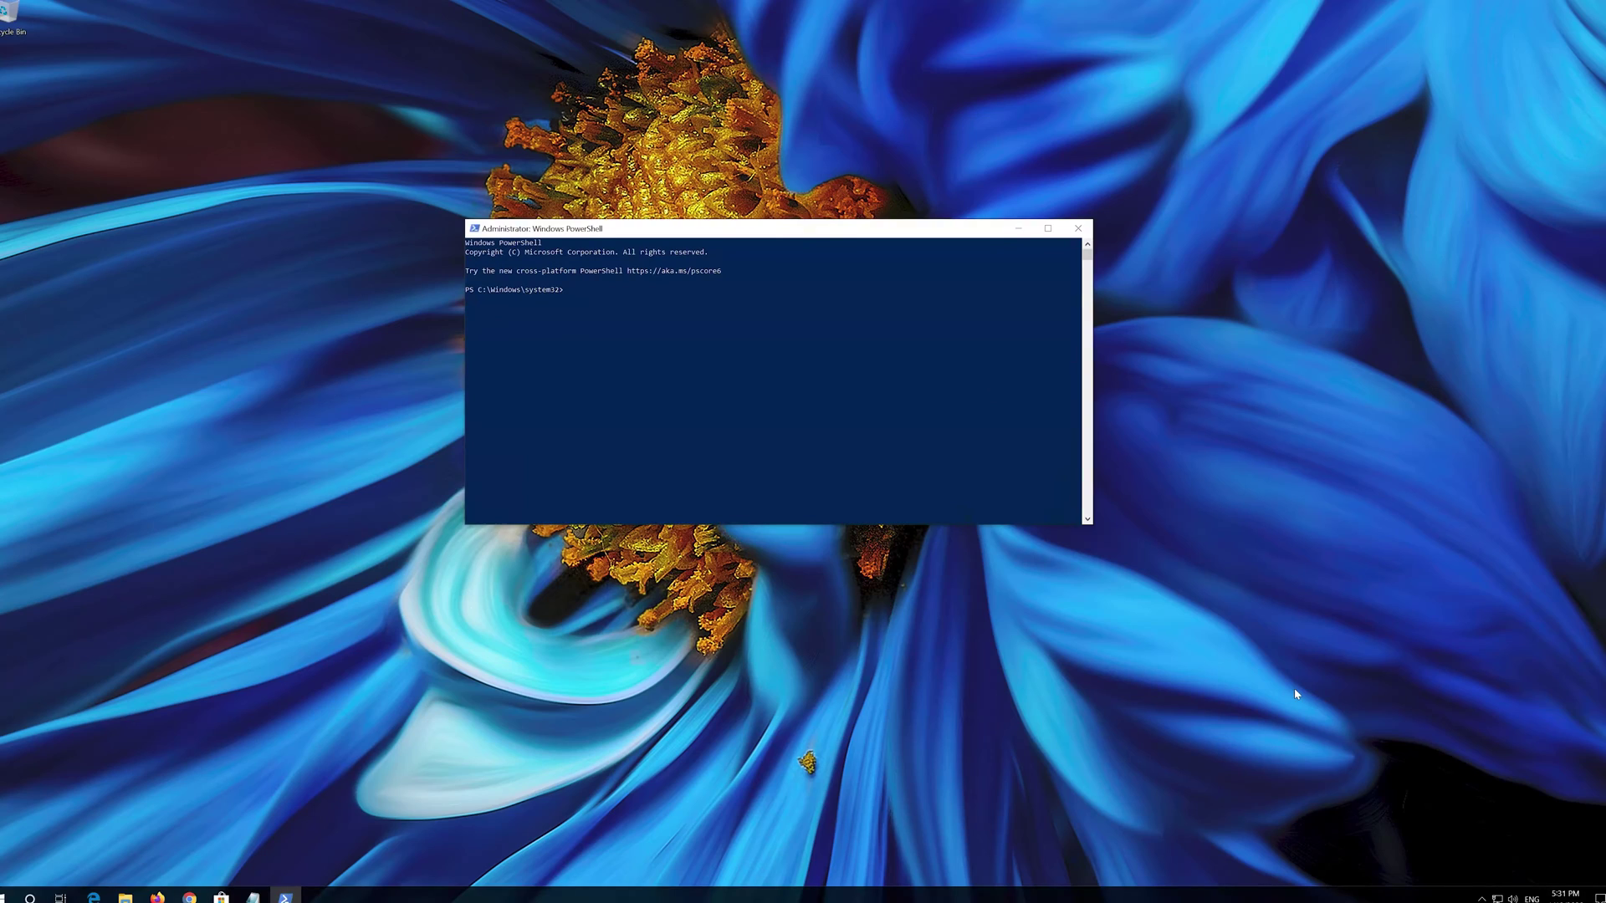
Copy the whole app re-registration script from Notepad, then minimize Notepad.
{"action": "left_click", "coordinate": [252, 897]}
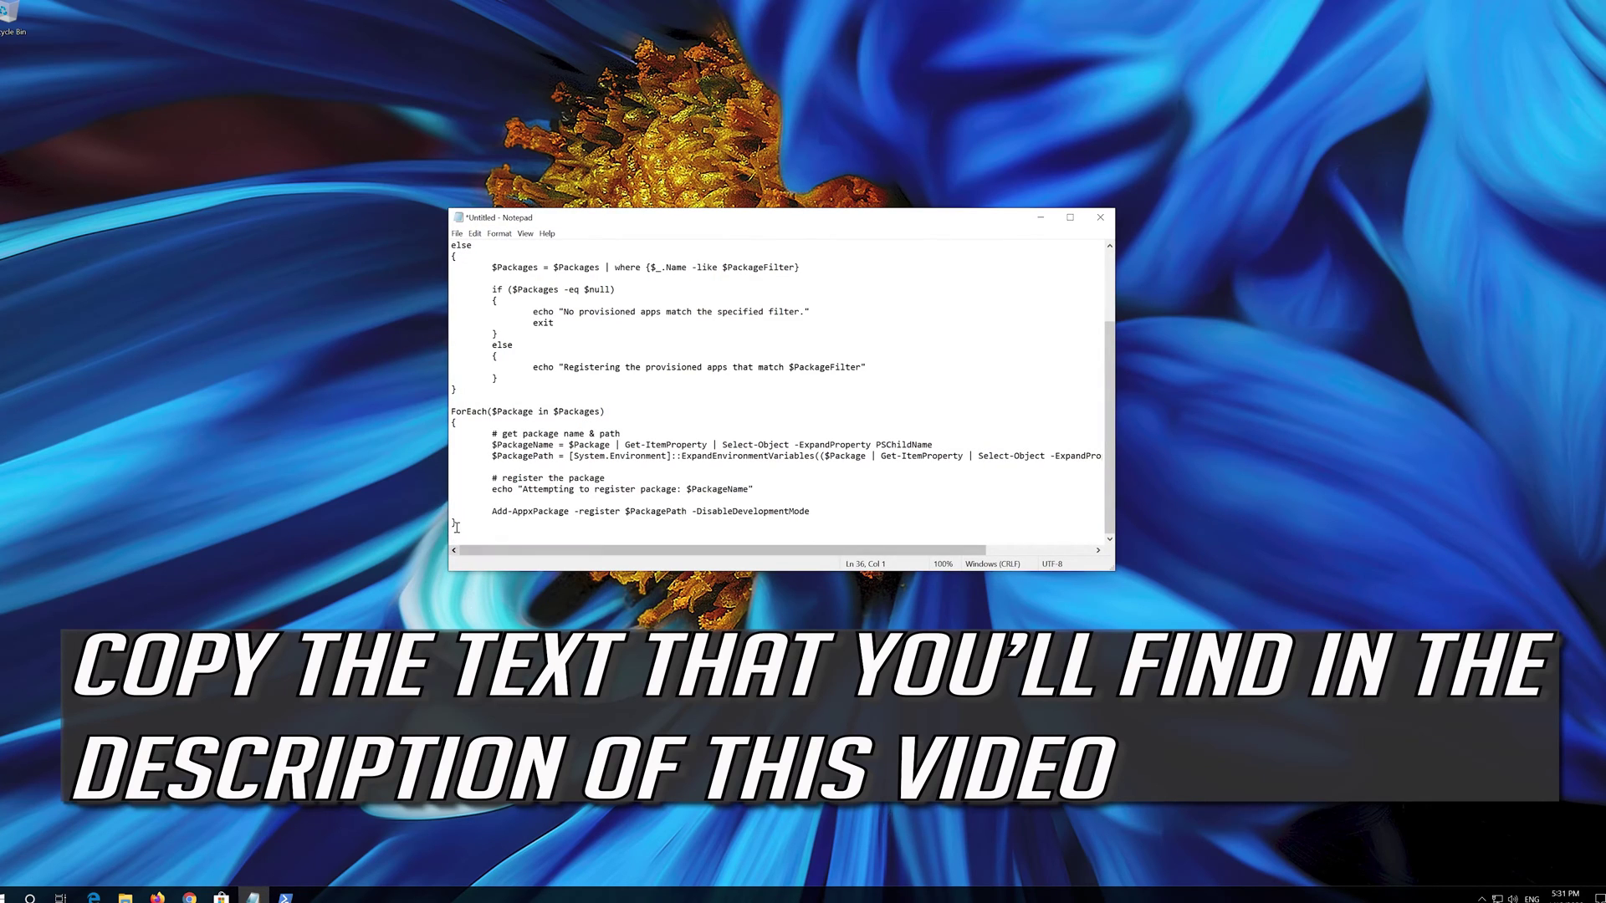
{"action": "left_click_drag", "start_coordinate": [454, 533], "coordinate": [400, 245]}
{"action": "scroll", "coordinate": [451, 502], "scroll_direction": "up", "scroll_amount": 3}
{"action": "right_click", "coordinate": [608, 266]}
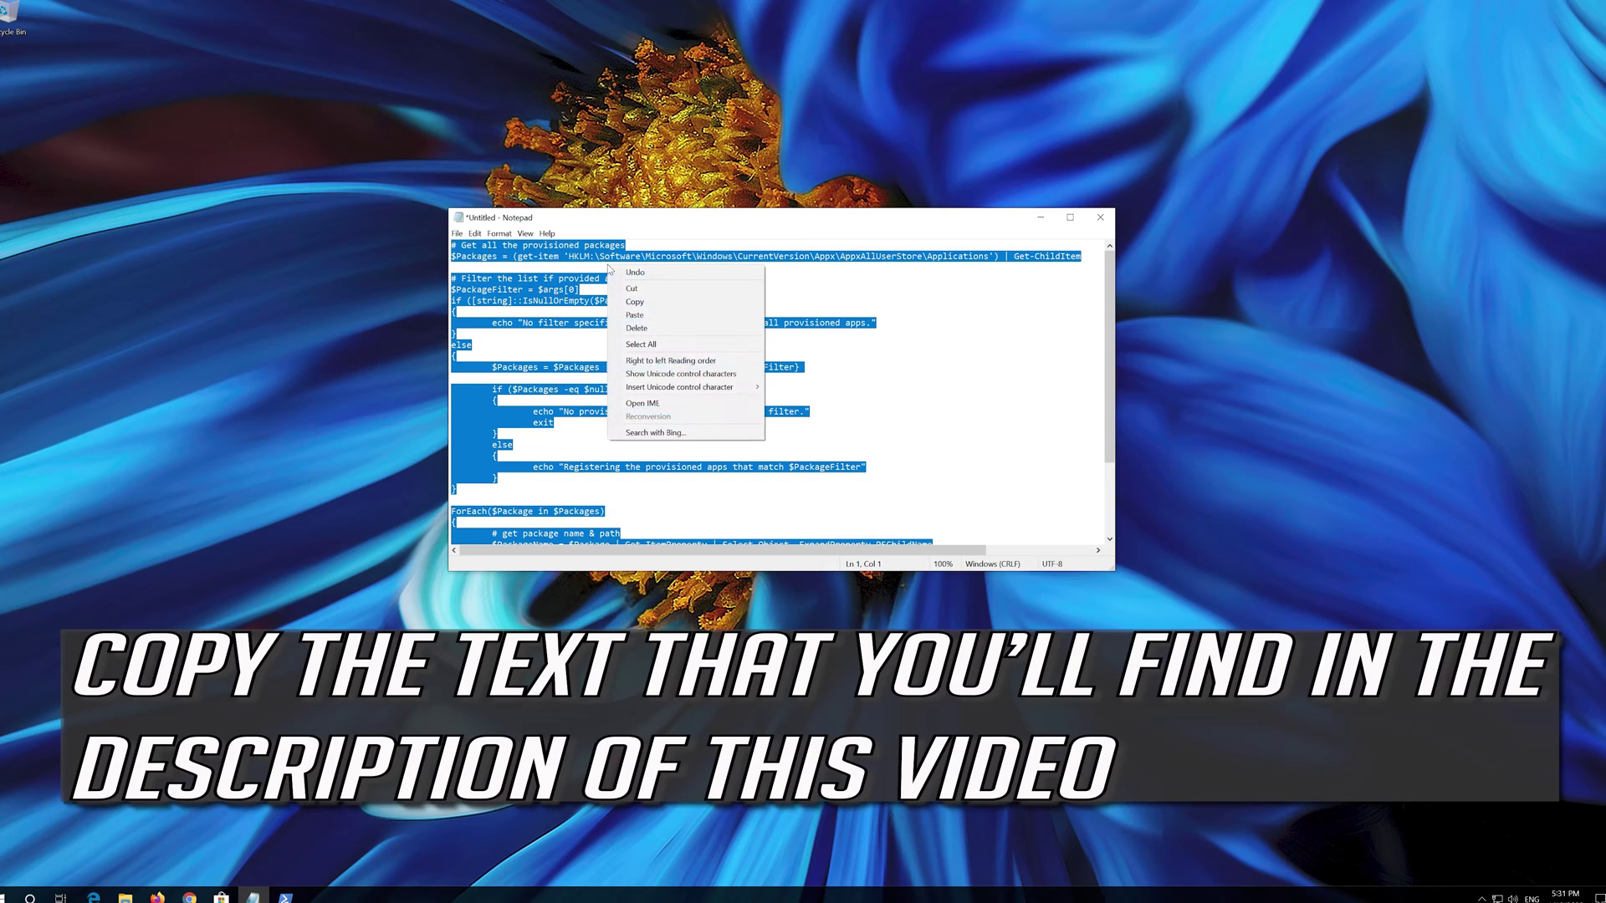
{"action": "left_click", "coordinate": [633, 302]}
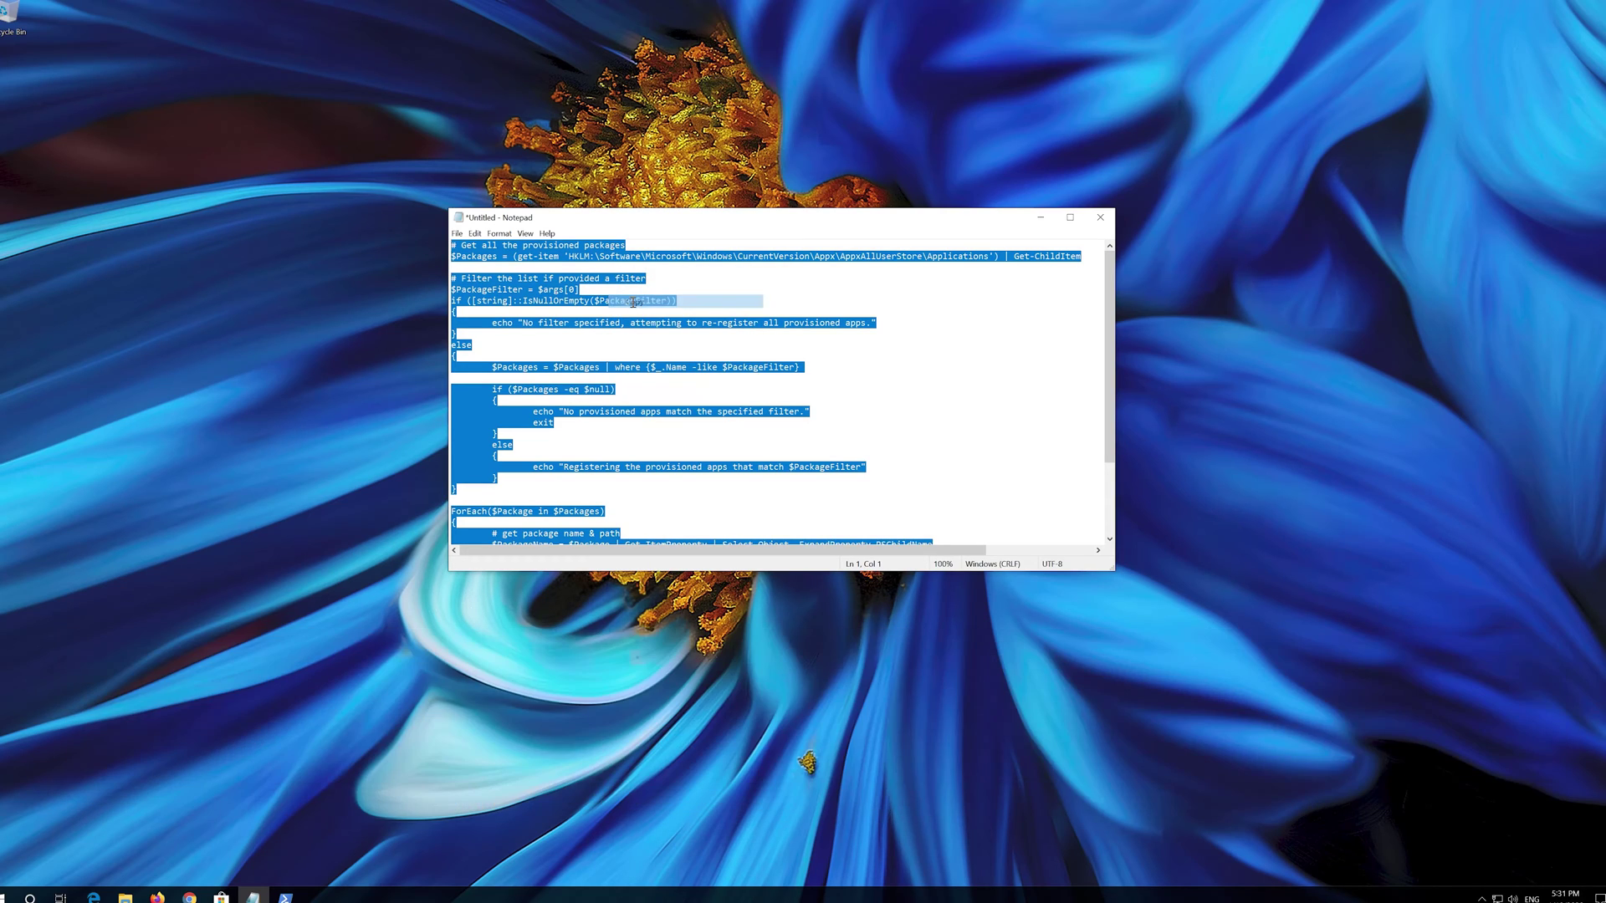
{"action": "left_click", "coordinate": [1052, 224]}
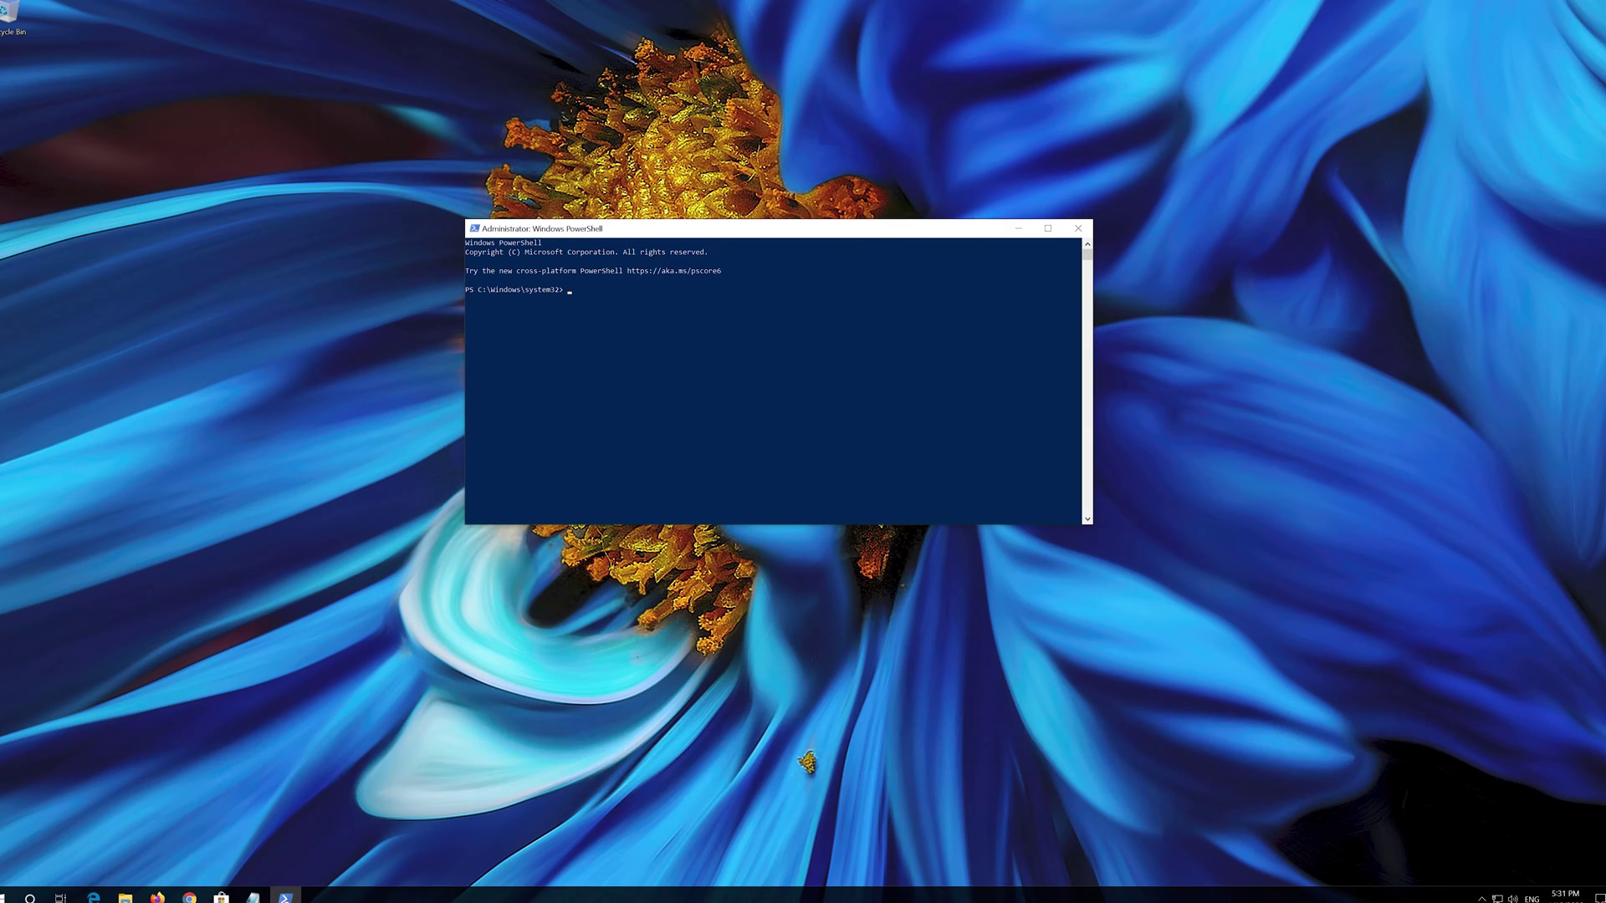
Paste the re-registration script into PowerShell, run it, then exit PowerShell.
{"action": "right_click", "coordinate": [750, 228]}
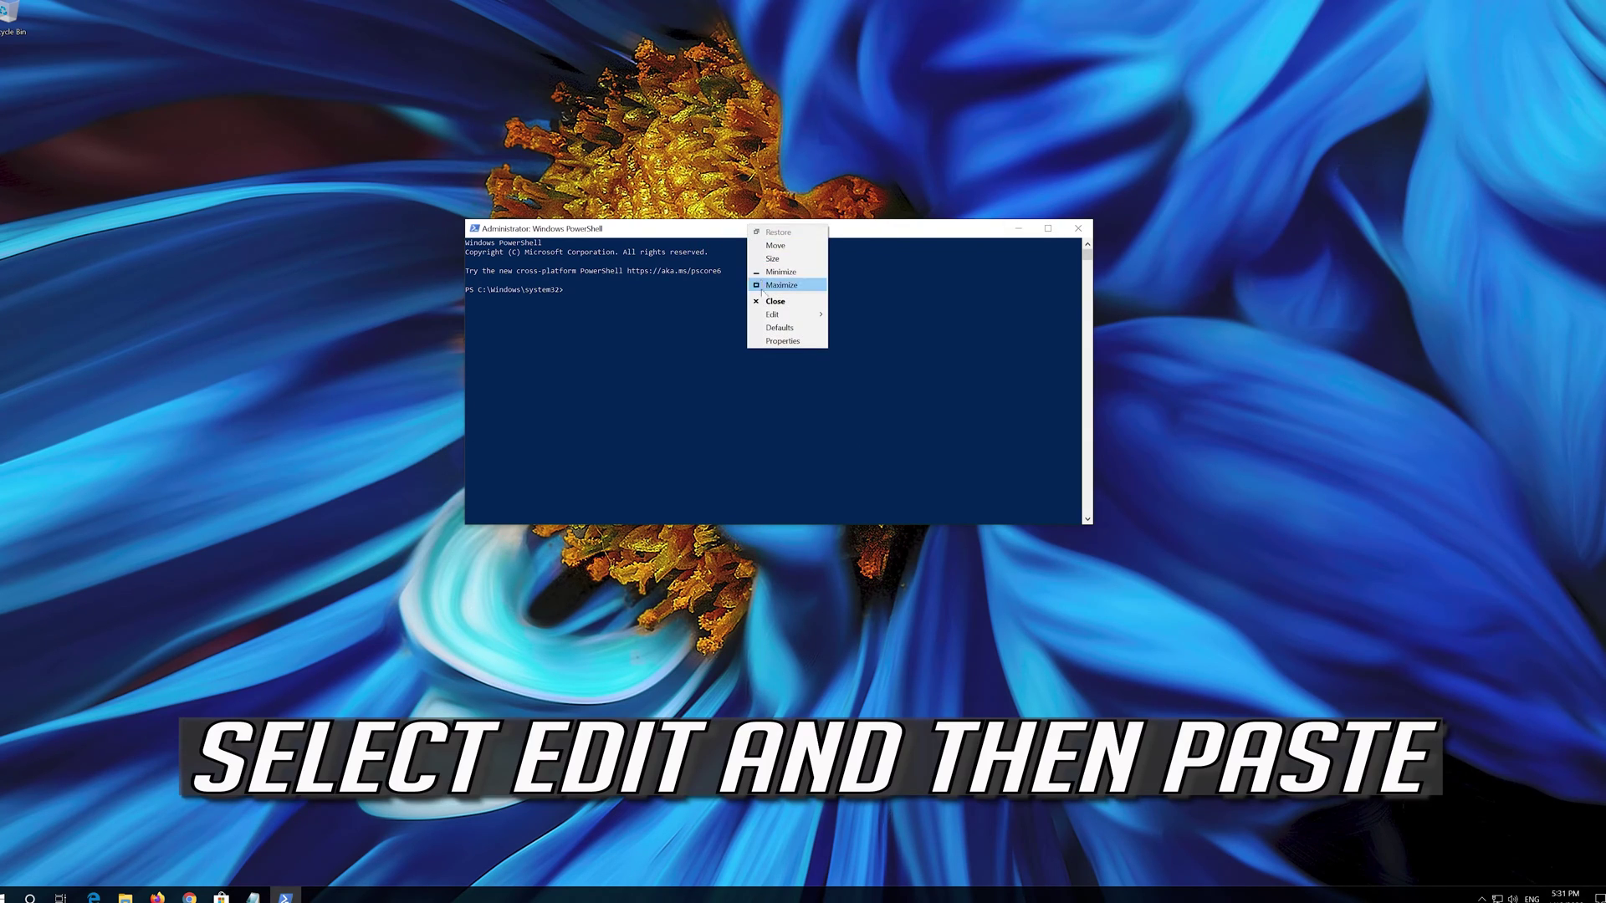
{"action": "mouse_move", "coordinate": [764, 313]}
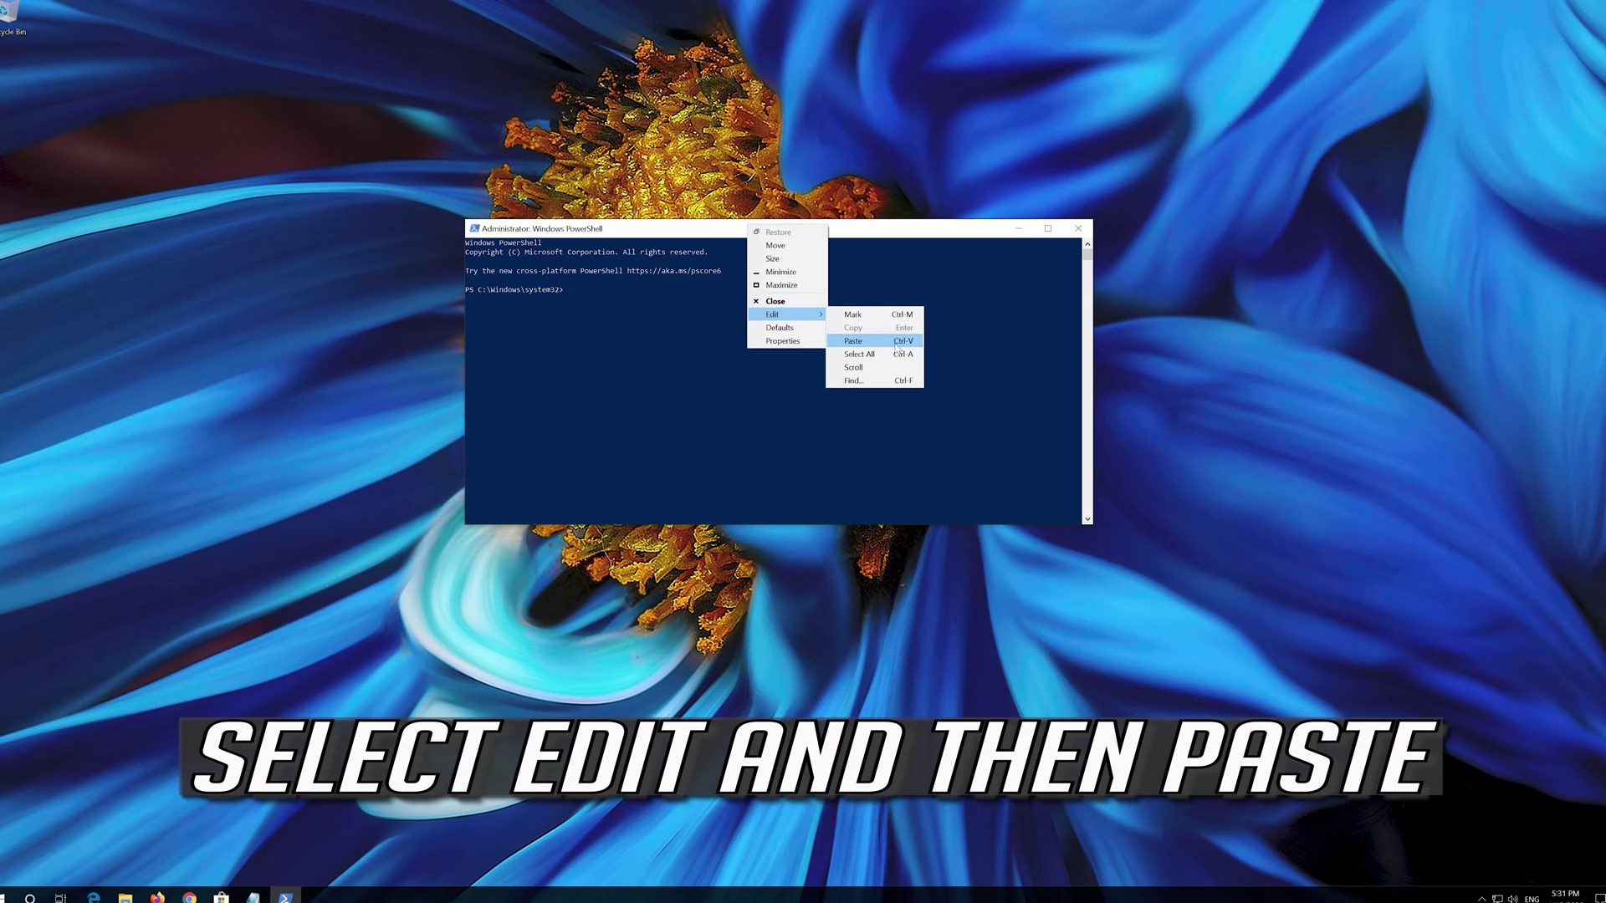
{"action": "left_click", "coordinate": [885, 343]}
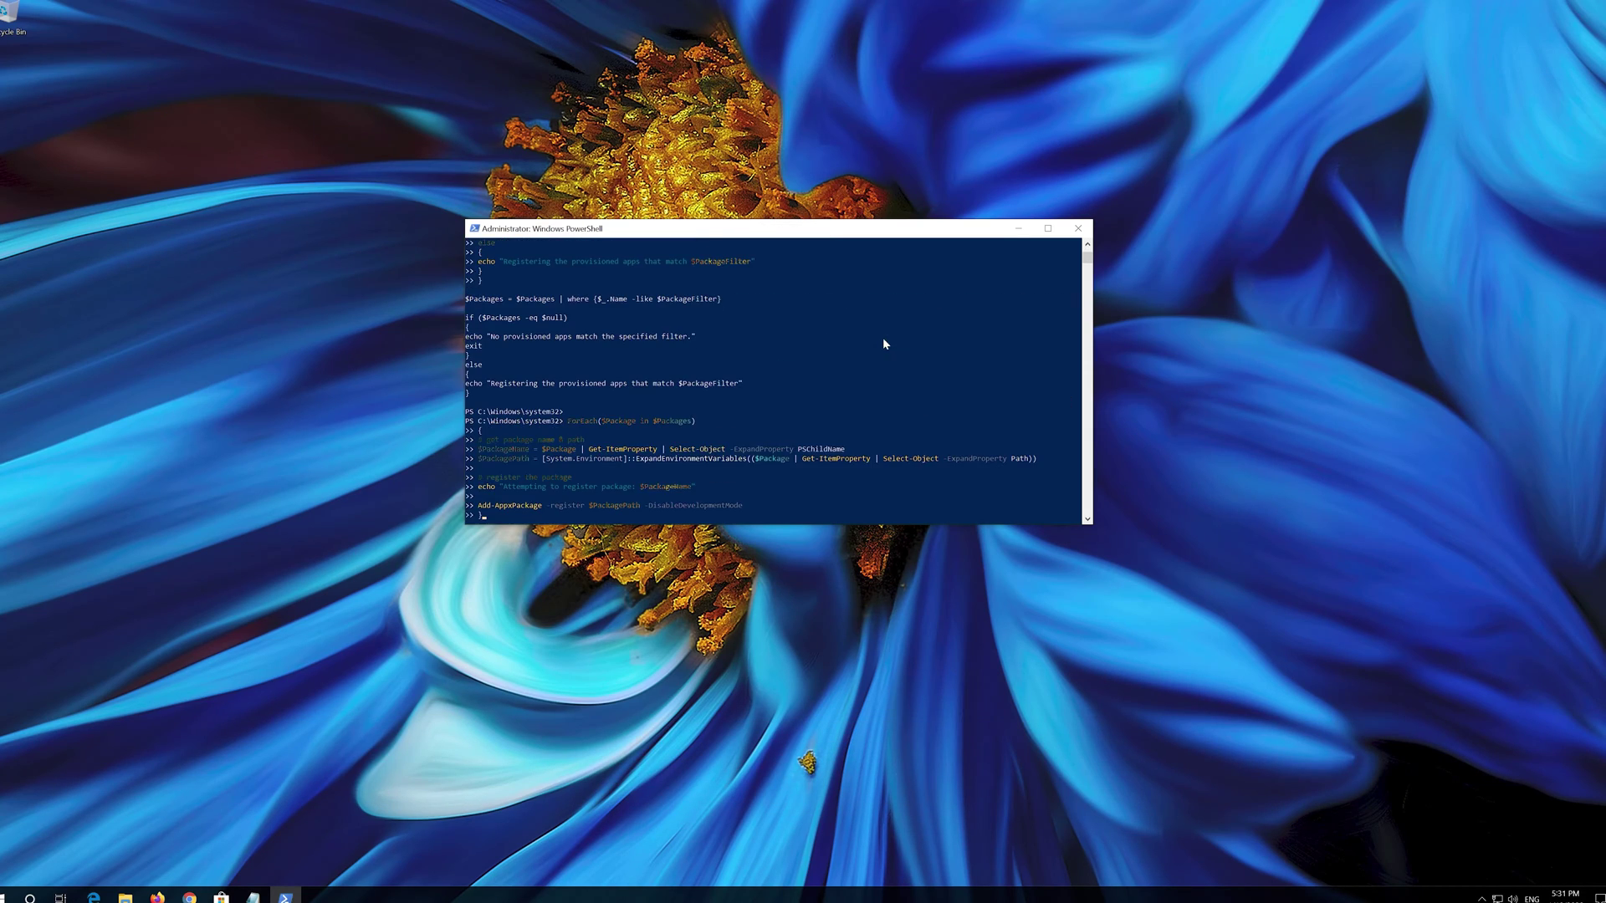
{"action": "key", "text": "Return"}
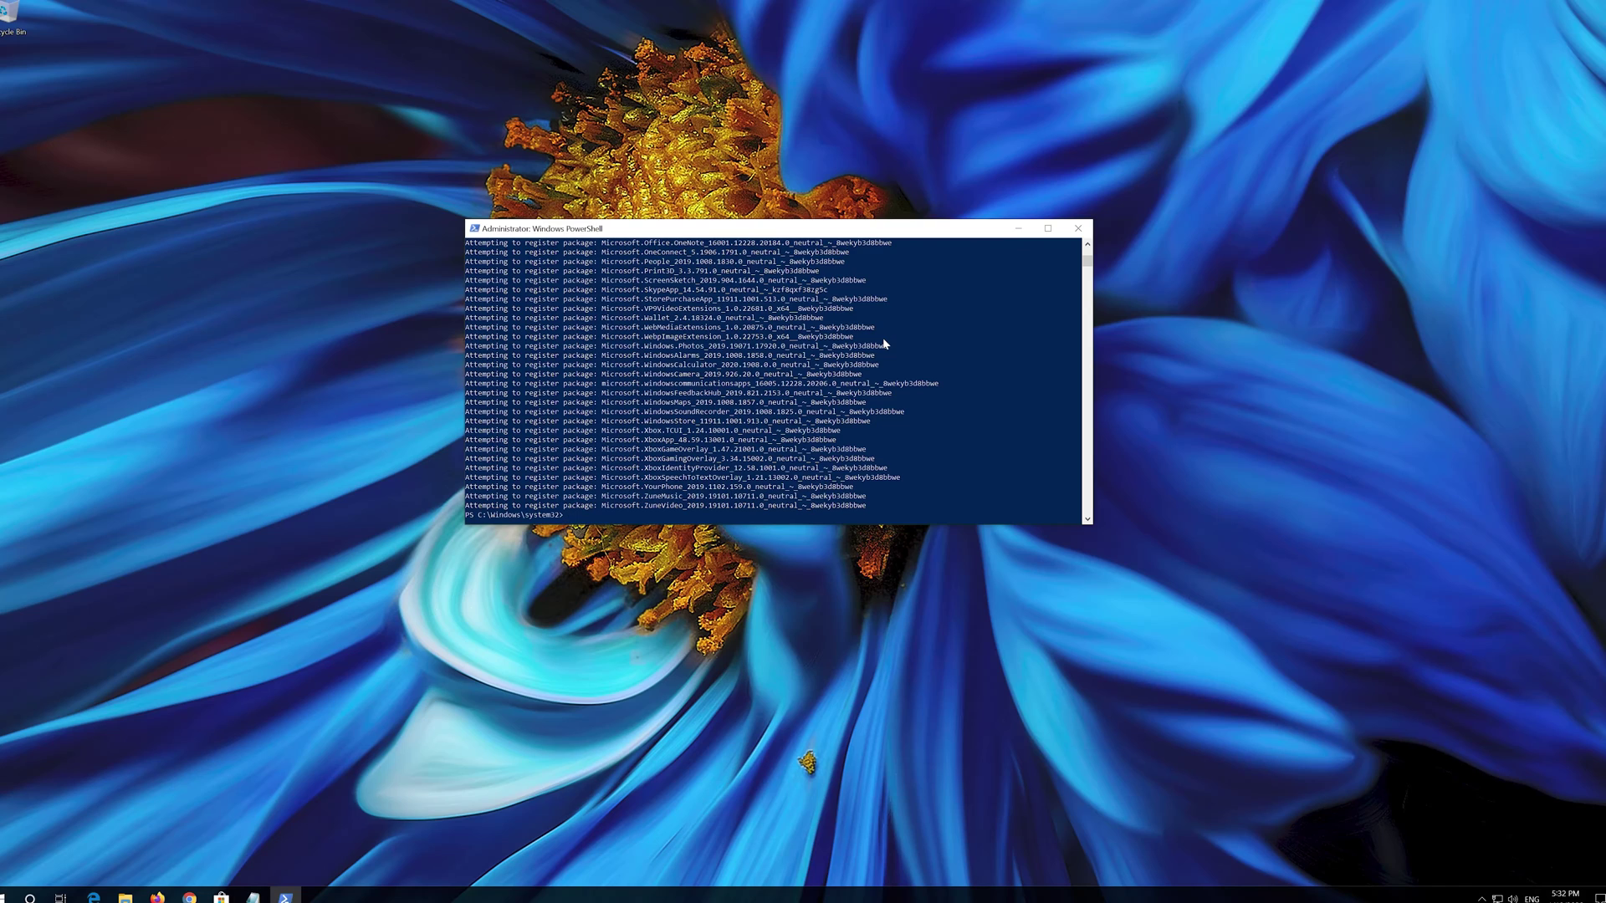
{"action": "type", "text": "e"}
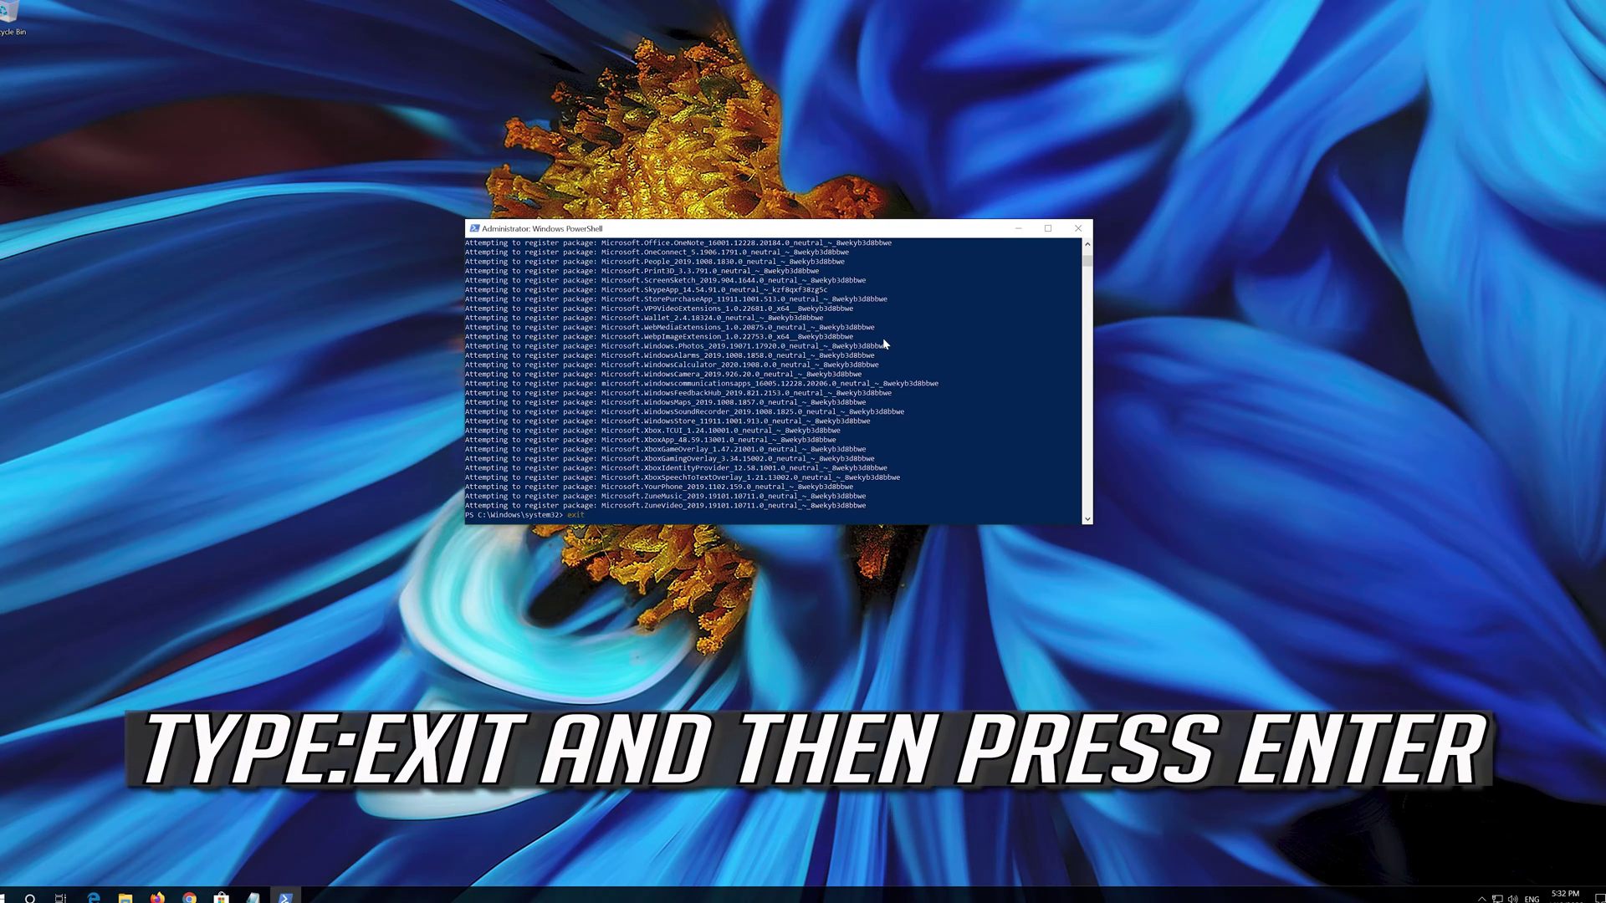
{"action": "type", "text": "xit"}
{"action": "key", "text": "Return"}
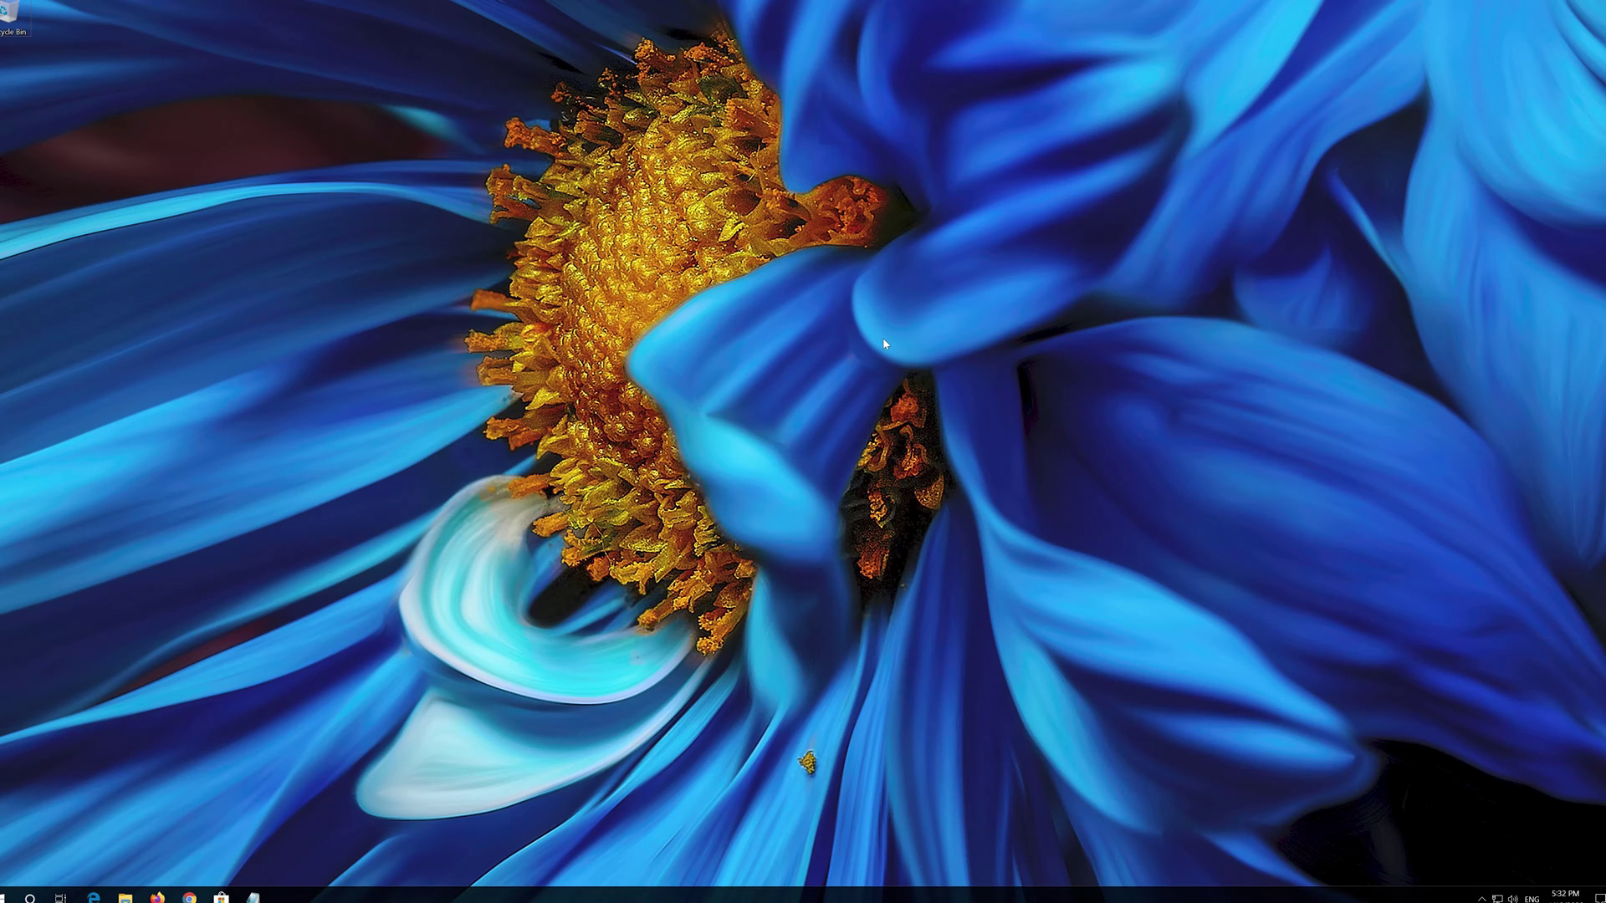
Restart Windows, then launch Microsoft Store from the taskbar to confirm its Home page loads.
{"action": "left_click", "coordinate": [6, 895]}
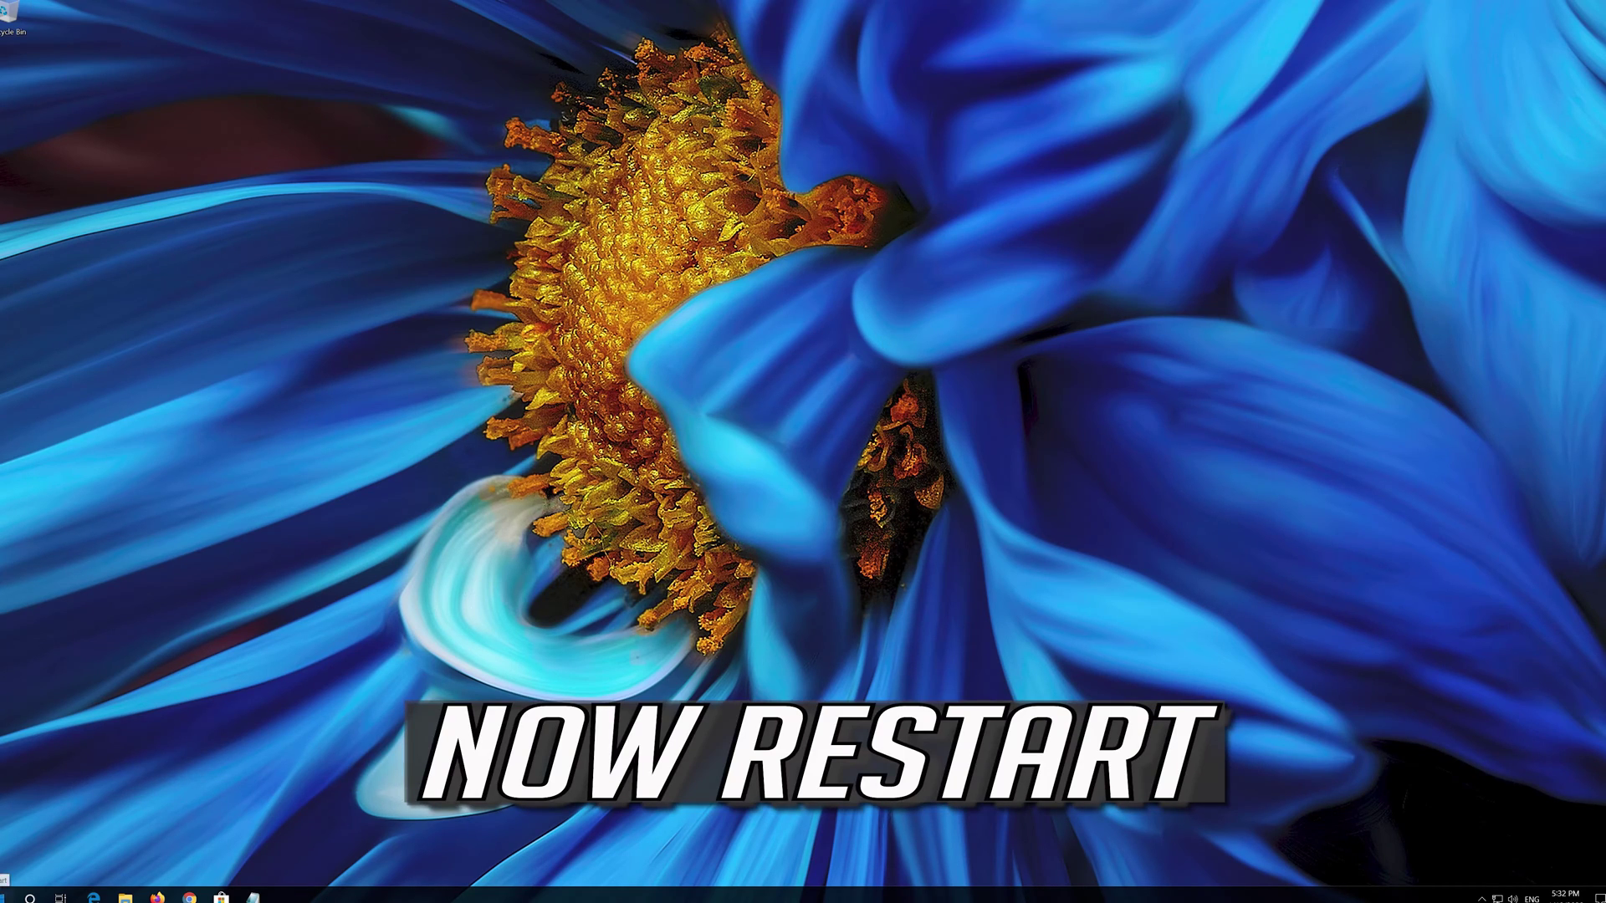
{"action": "left_click", "coordinate": [3, 871]}
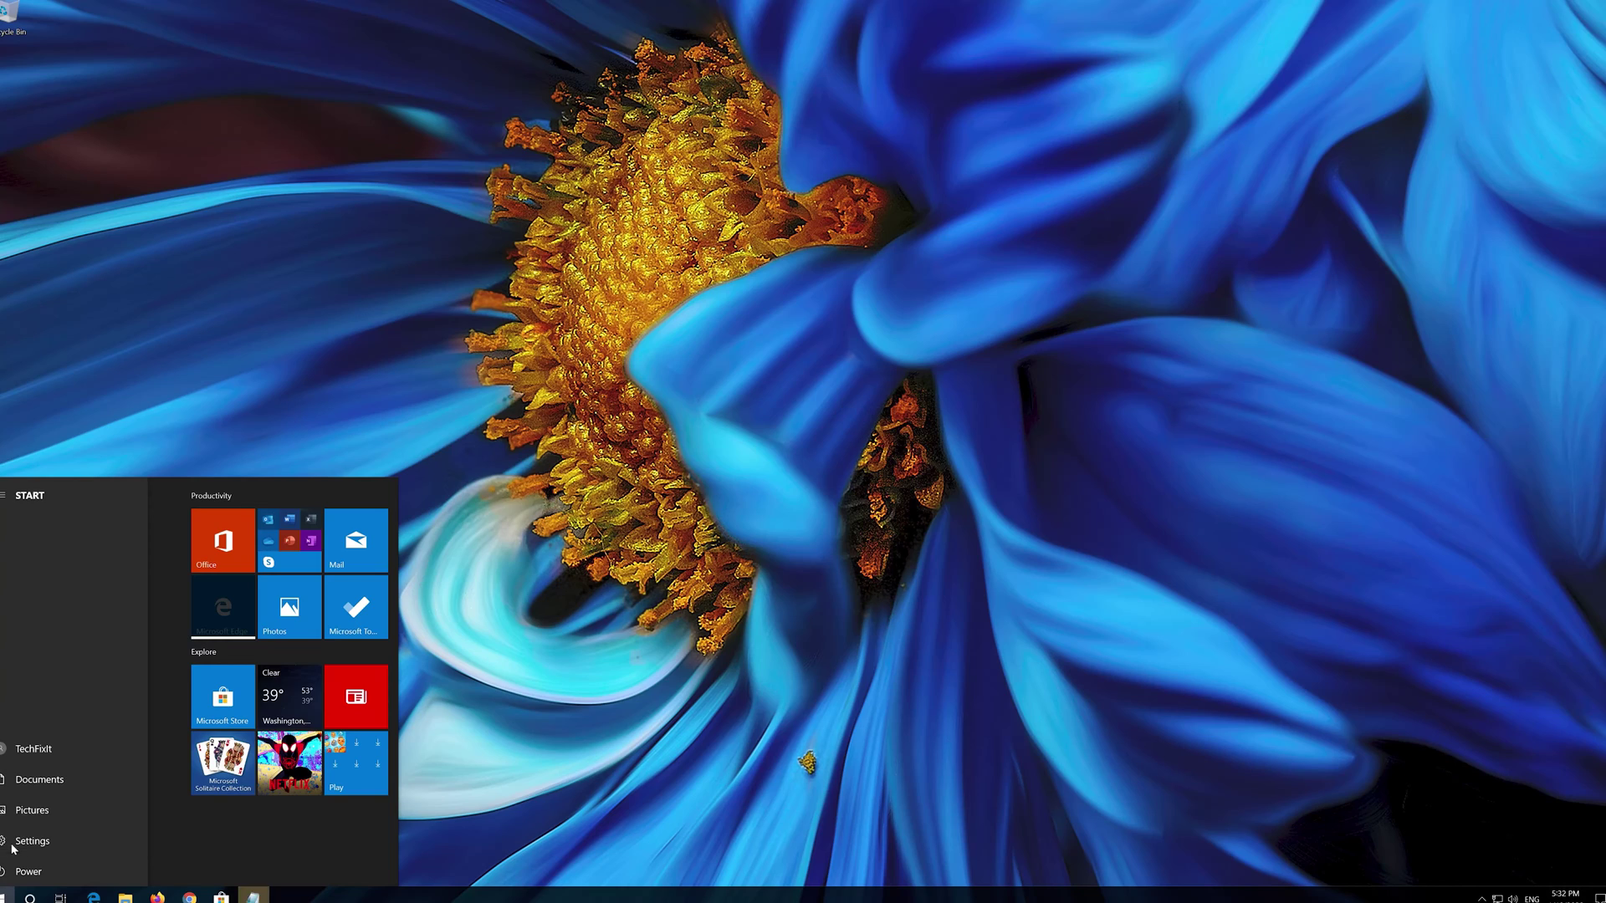
{"action": "left_click", "coordinate": [11, 840]}
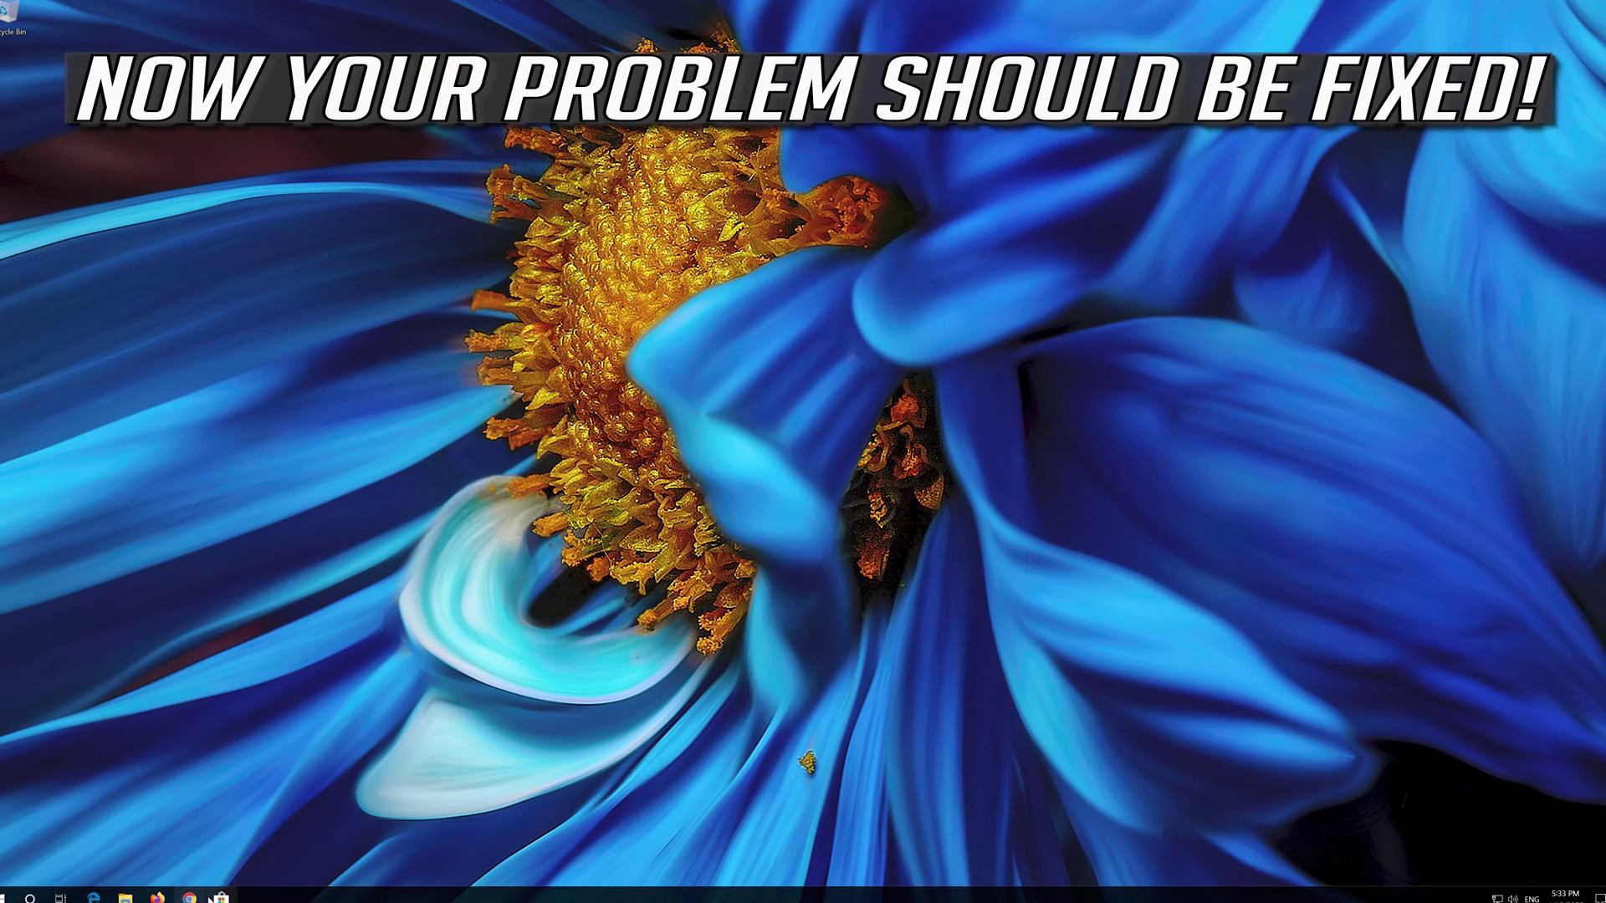
{"action": "left_click", "coordinate": [221, 895]}
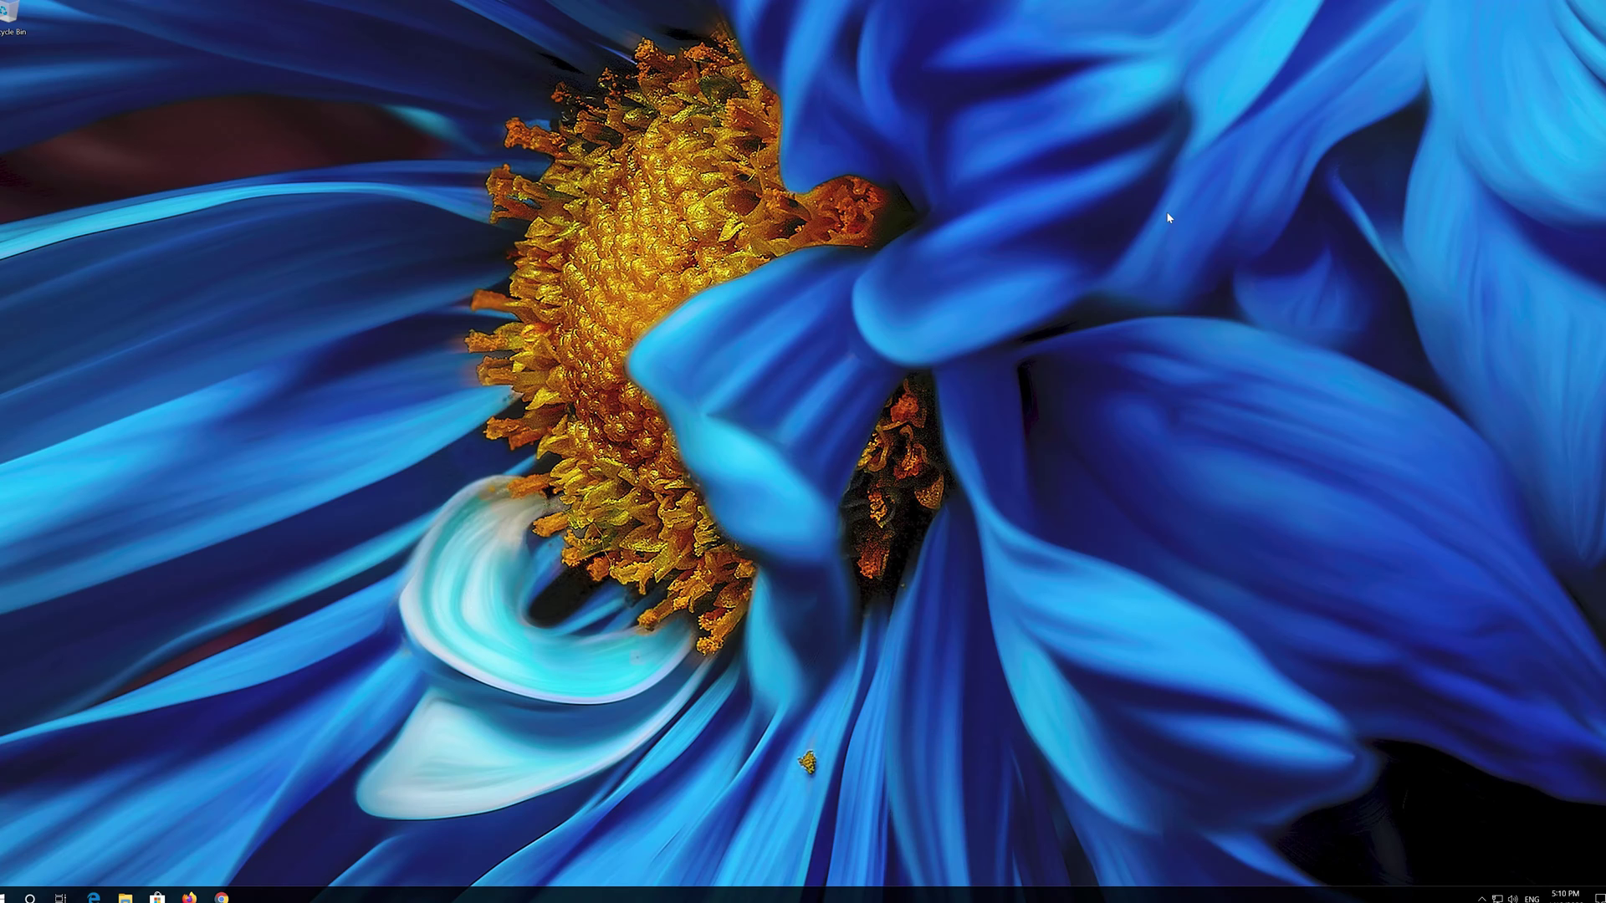
{"action": "key", "text": "super"}
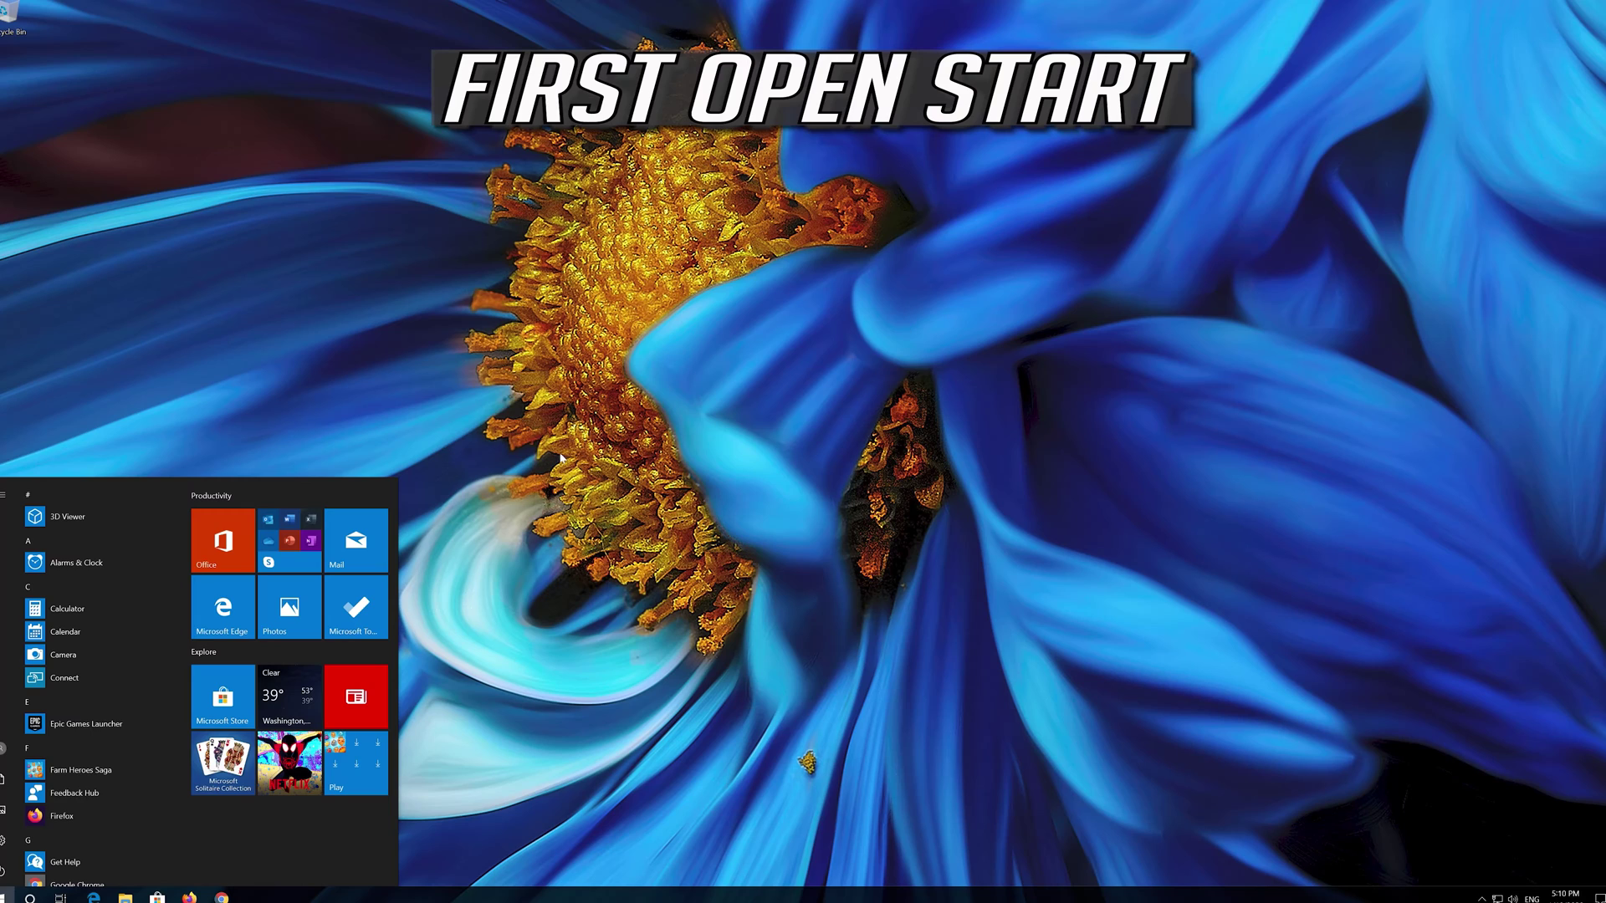
Go to Settings > Apps > Apps & features and scroll the list to Microsoft Store.
{"action": "mouse_move", "coordinate": [4, 838]}
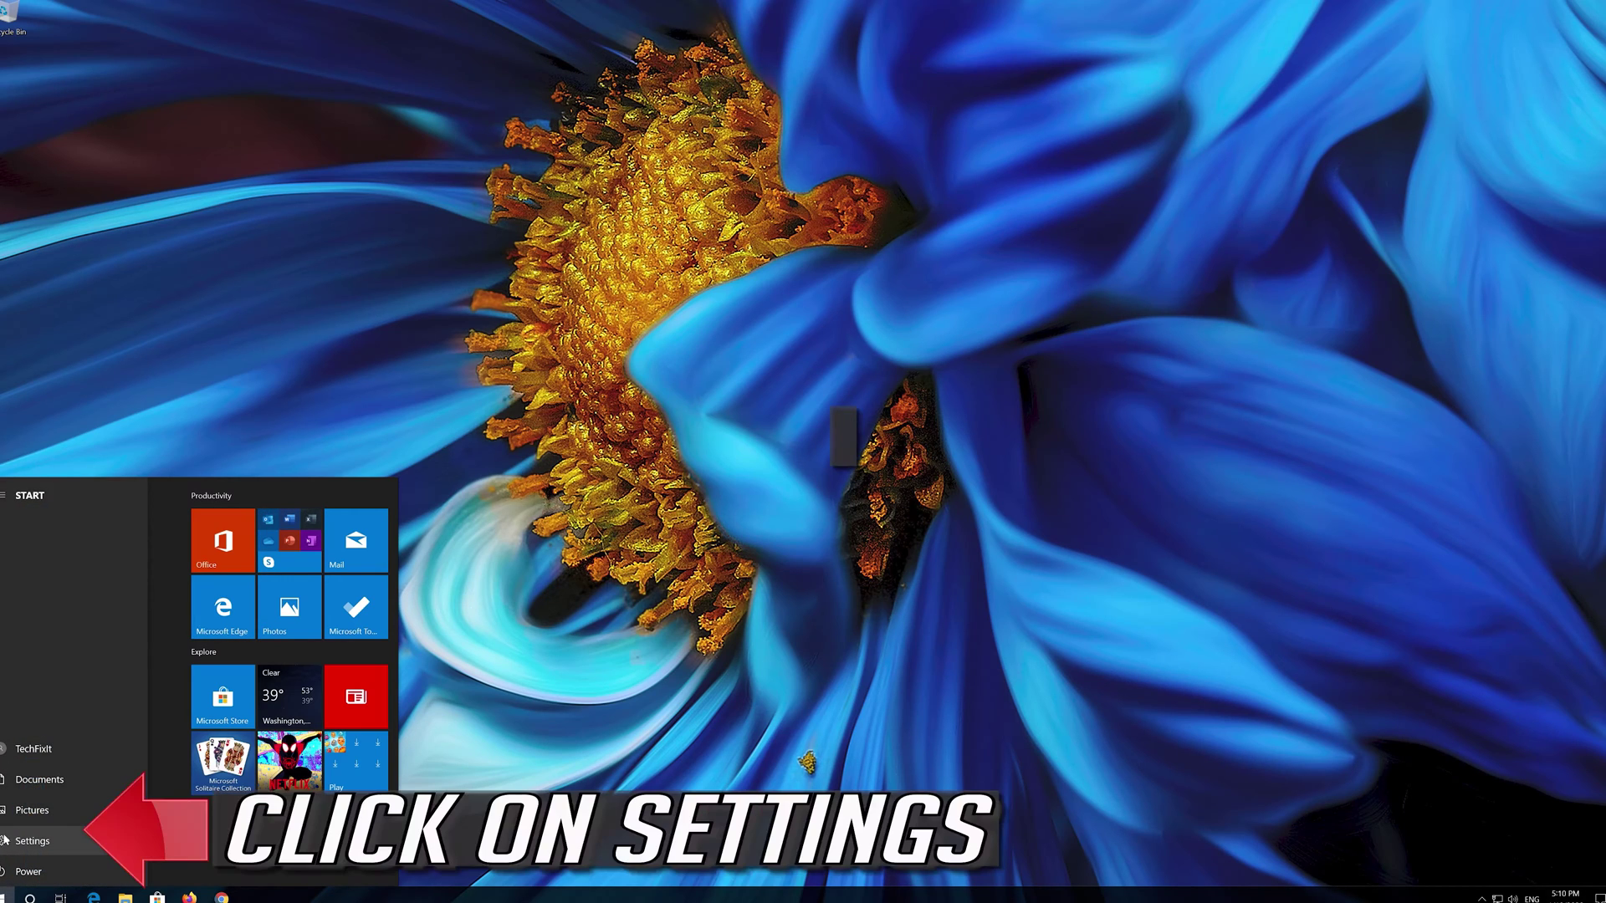
{"action": "left_click", "coordinate": [34, 841]}
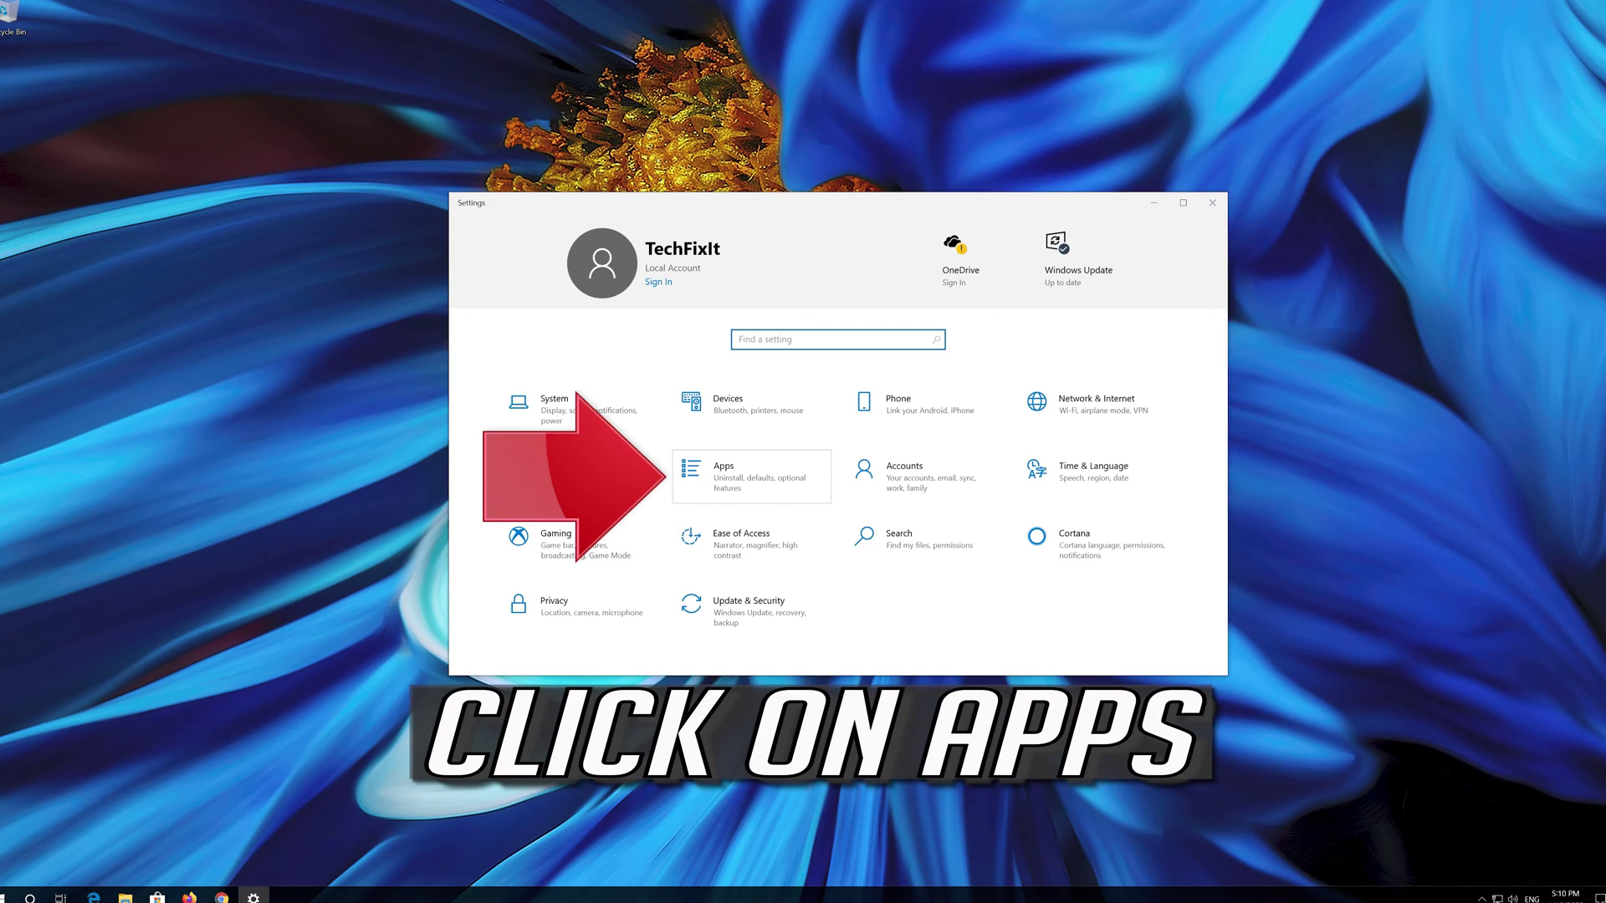
{"action": "left_click", "coordinate": [781, 480]}
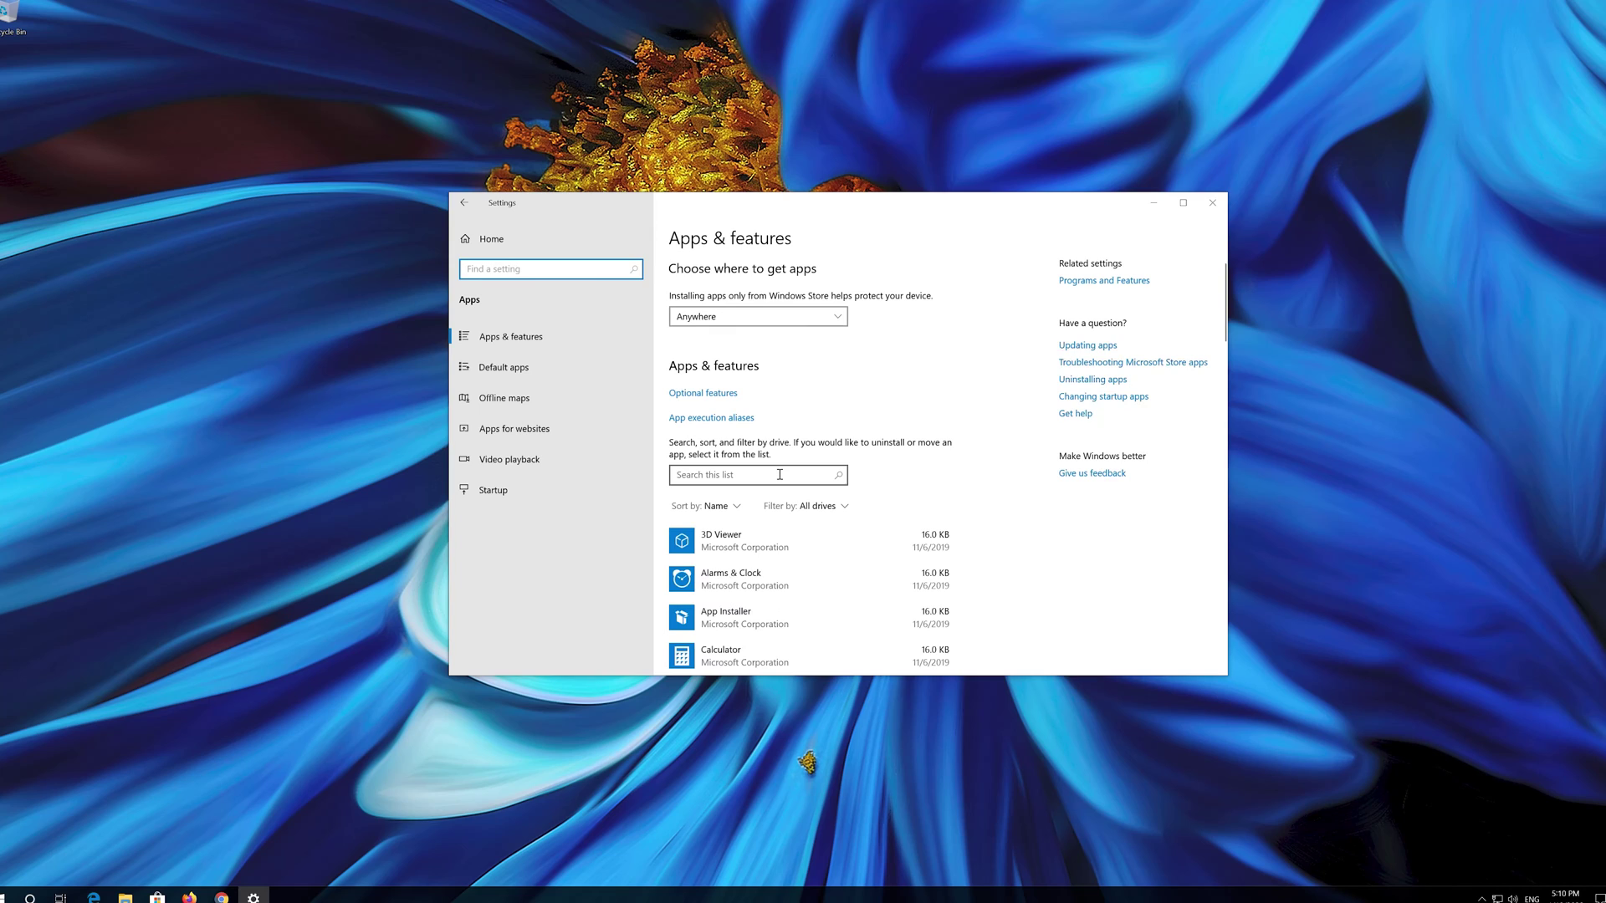
{"action": "left_click", "coordinate": [540, 336]}
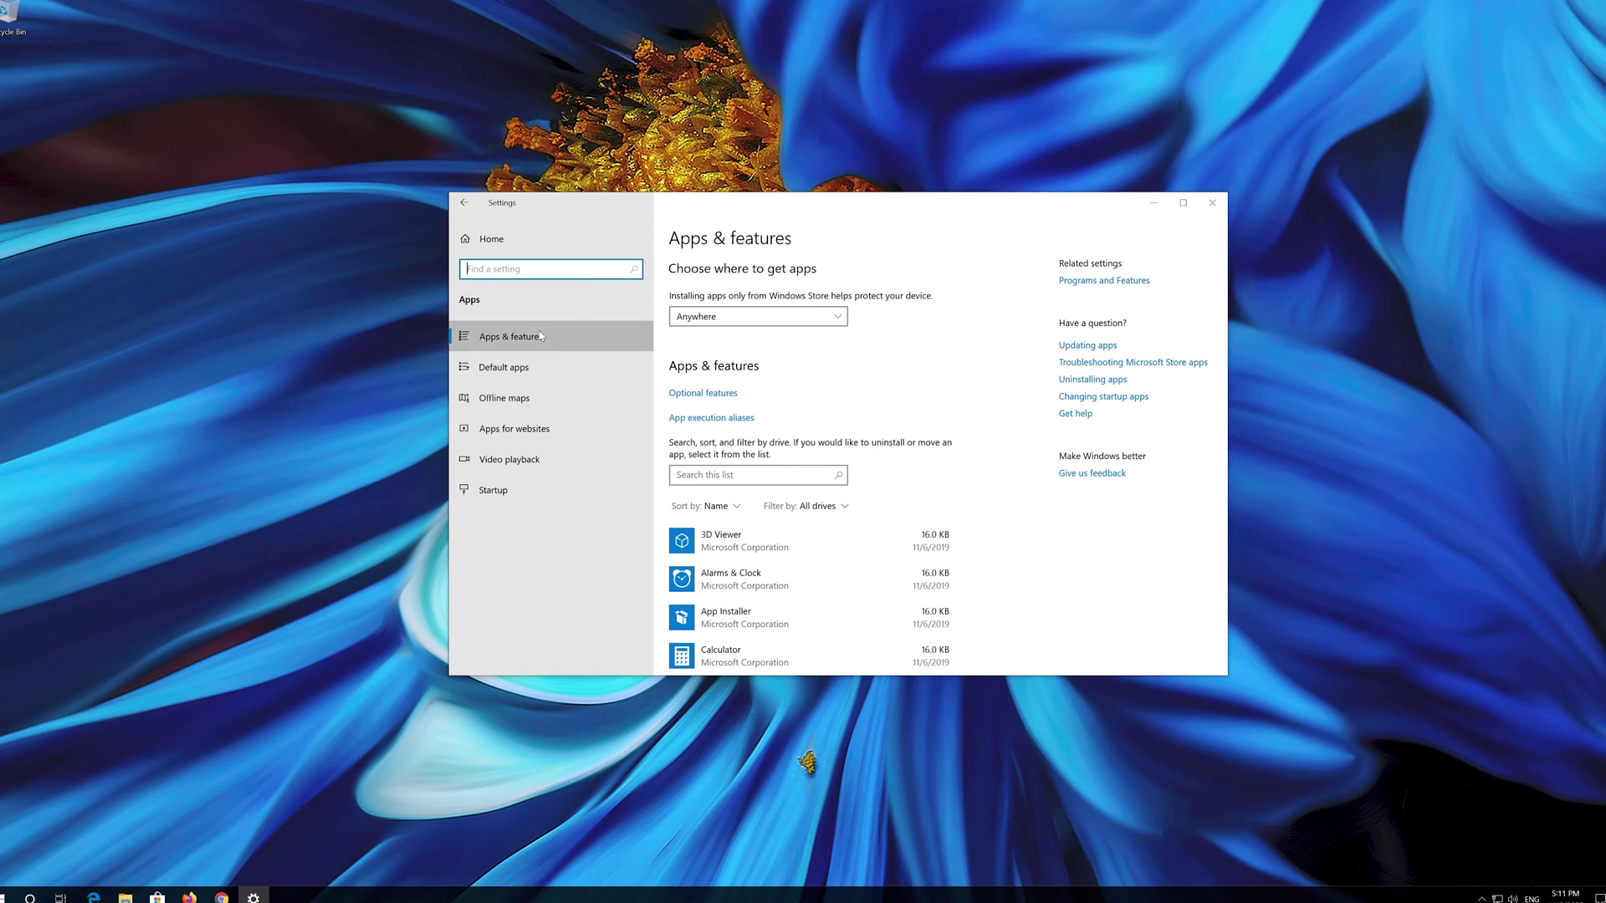
{"action": "scroll", "coordinate": [776, 415], "scroll_direction": "down", "scroll_amount": 5}
{"action": "scroll", "coordinate": [776, 414], "scroll_direction": "down", "scroll_amount": 5}
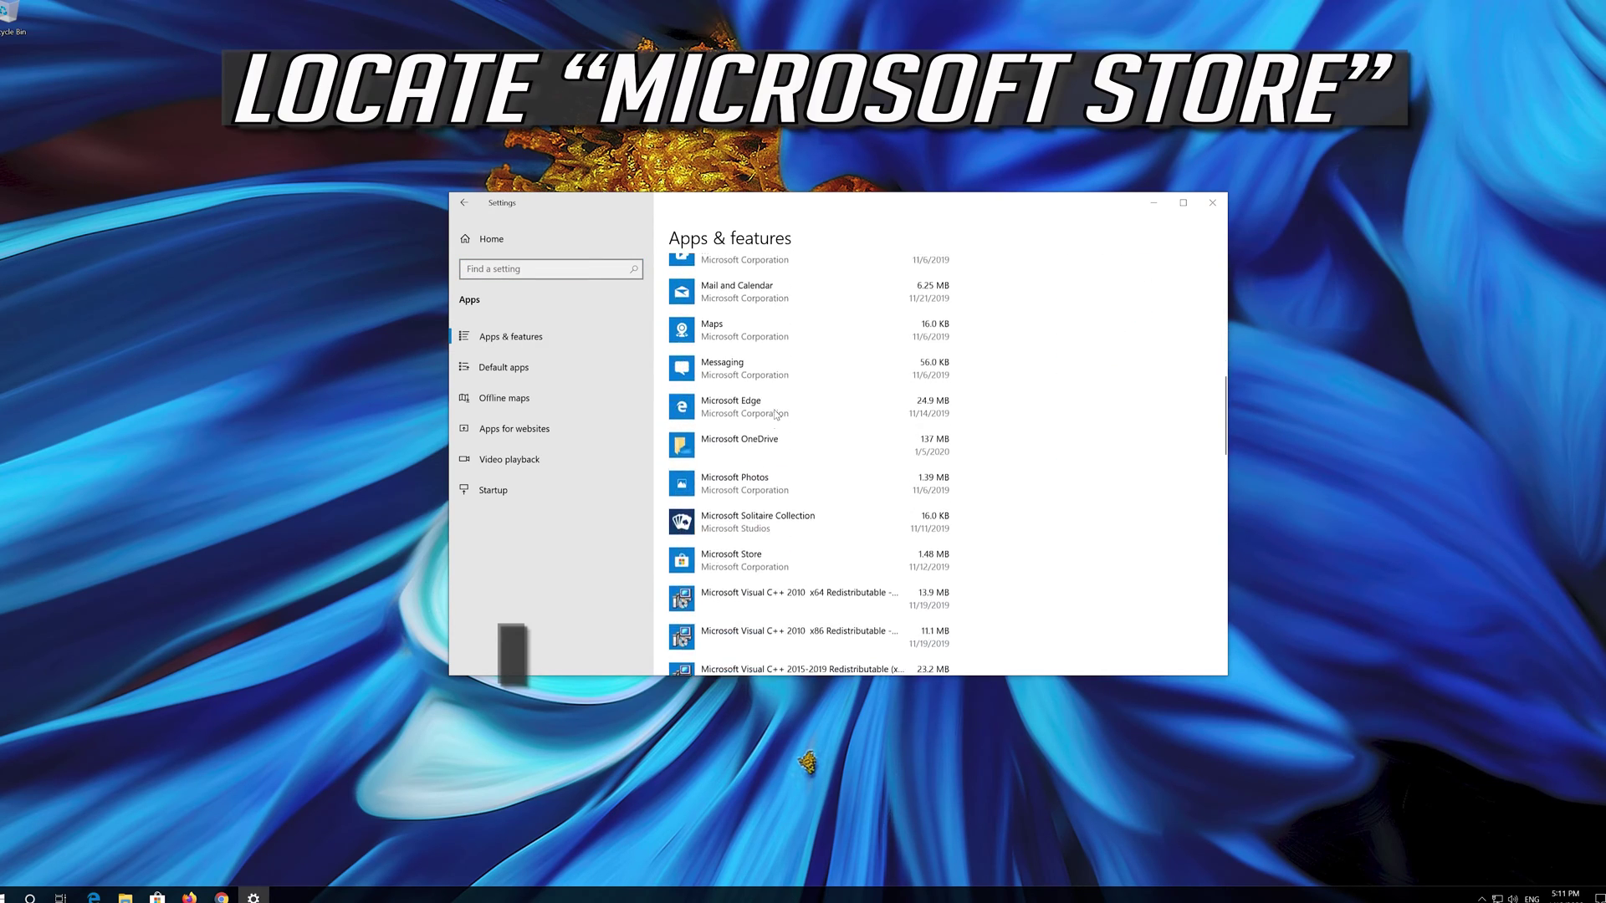
{"action": "scroll", "coordinate": [777, 415], "scroll_direction": "down", "scroll_amount": 3}
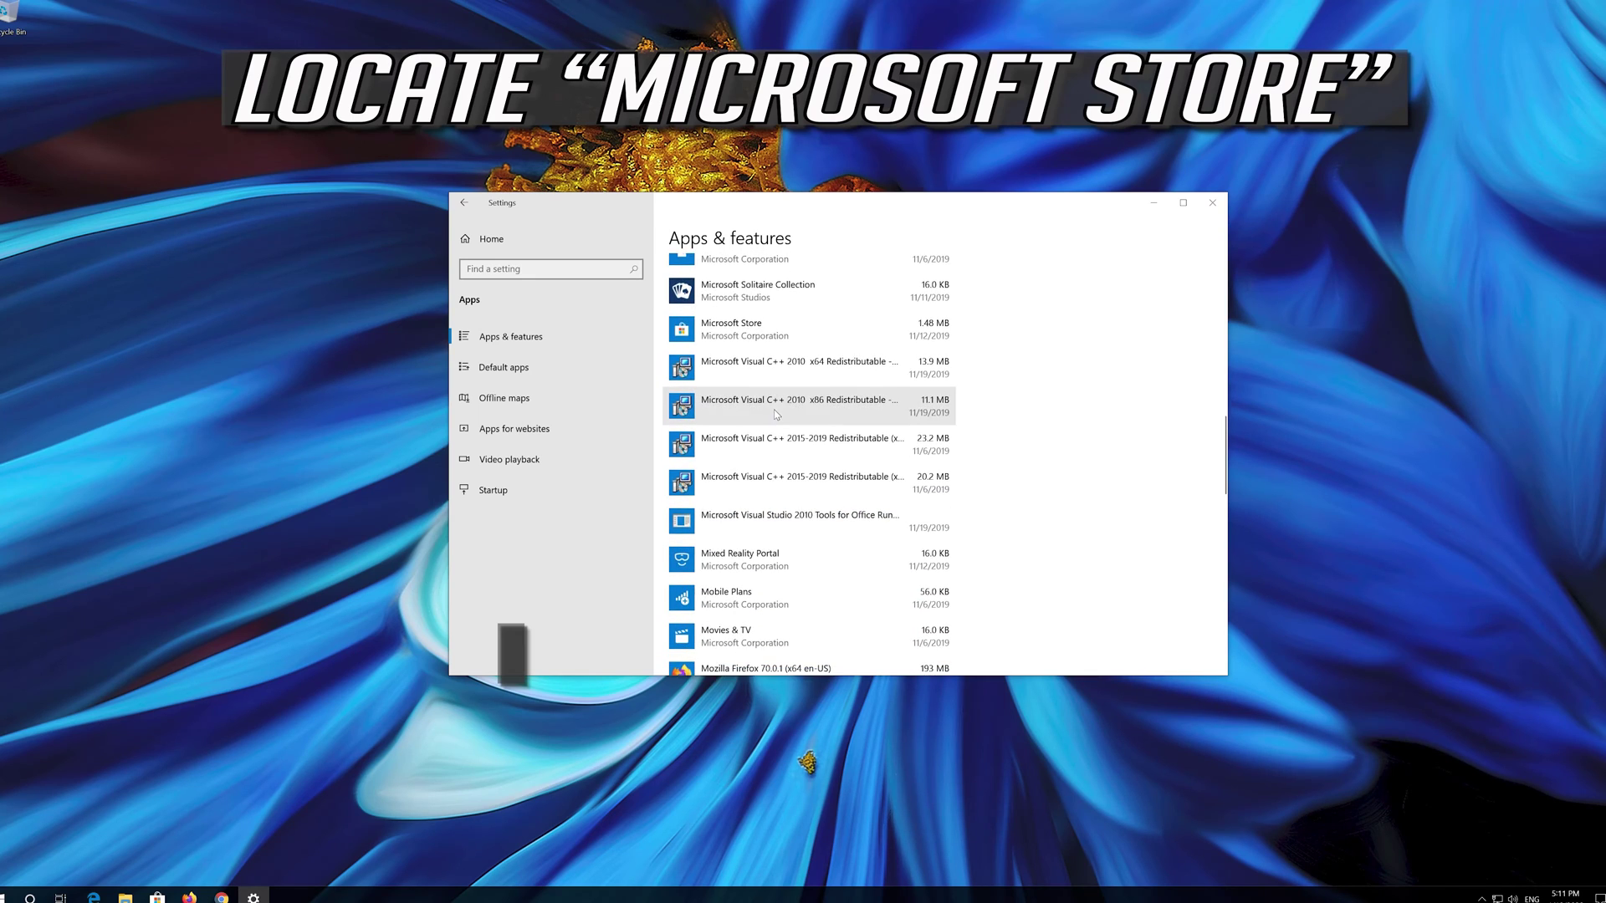
{"action": "scroll", "coordinate": [776, 415], "scroll_direction": "up", "scroll_amount": 1}
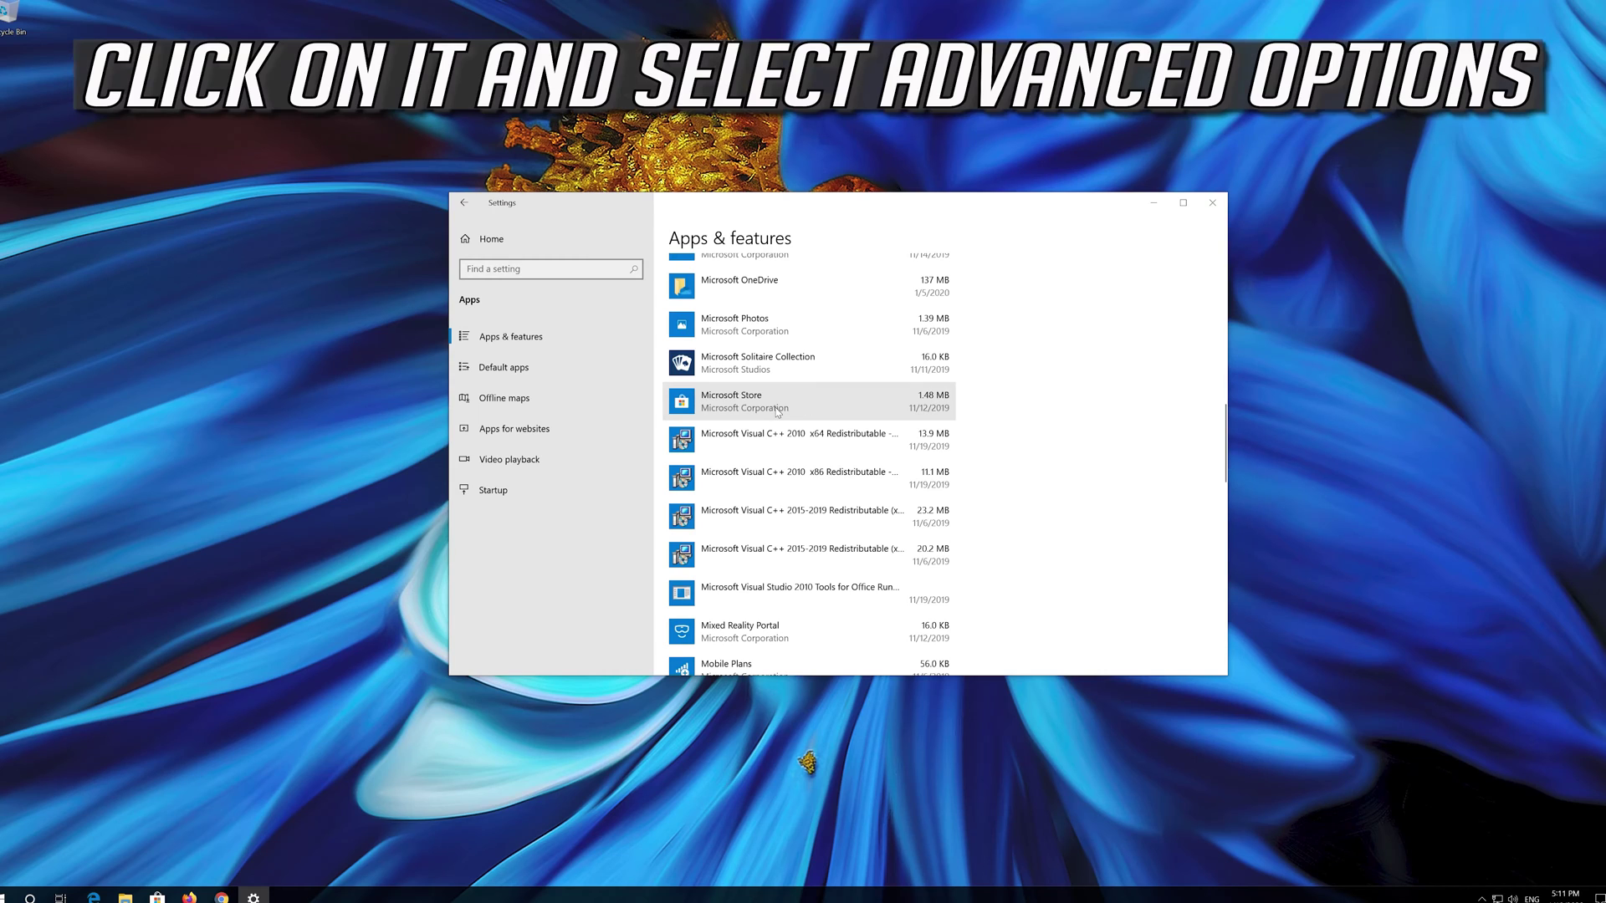
Reset Microsoft Store from its Advanced options, confirm deleting its data, and close Settings.
{"action": "left_click", "coordinate": [777, 412]}
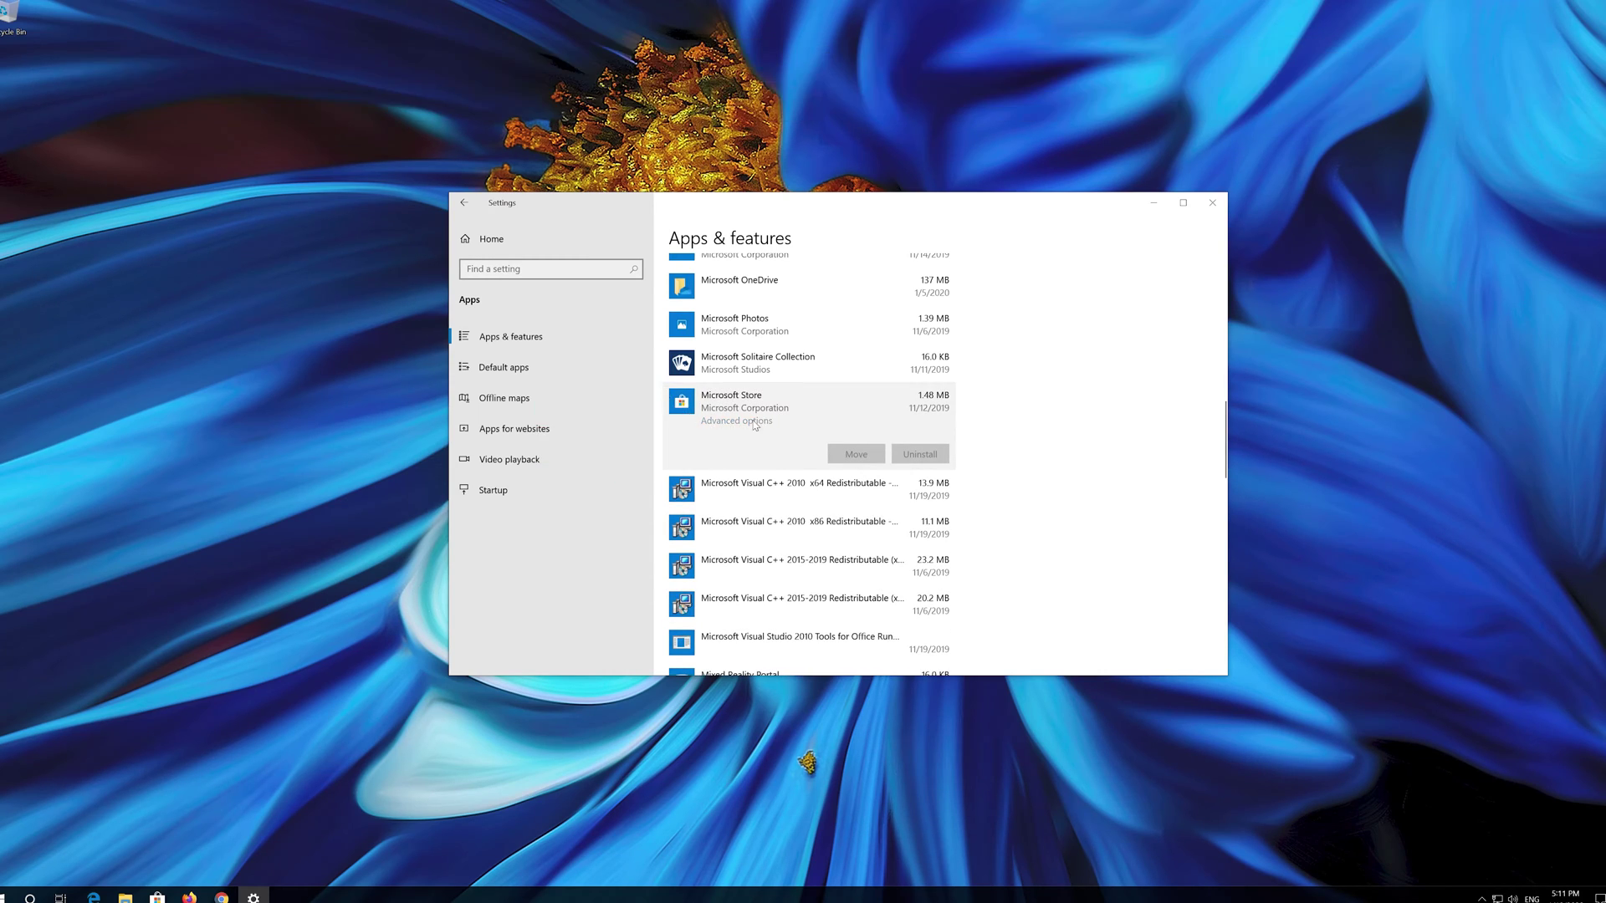
{"action": "left_click", "coordinate": [752, 421]}
{"action": "scroll", "coordinate": [666, 447], "scroll_direction": "down", "scroll_amount": 5}
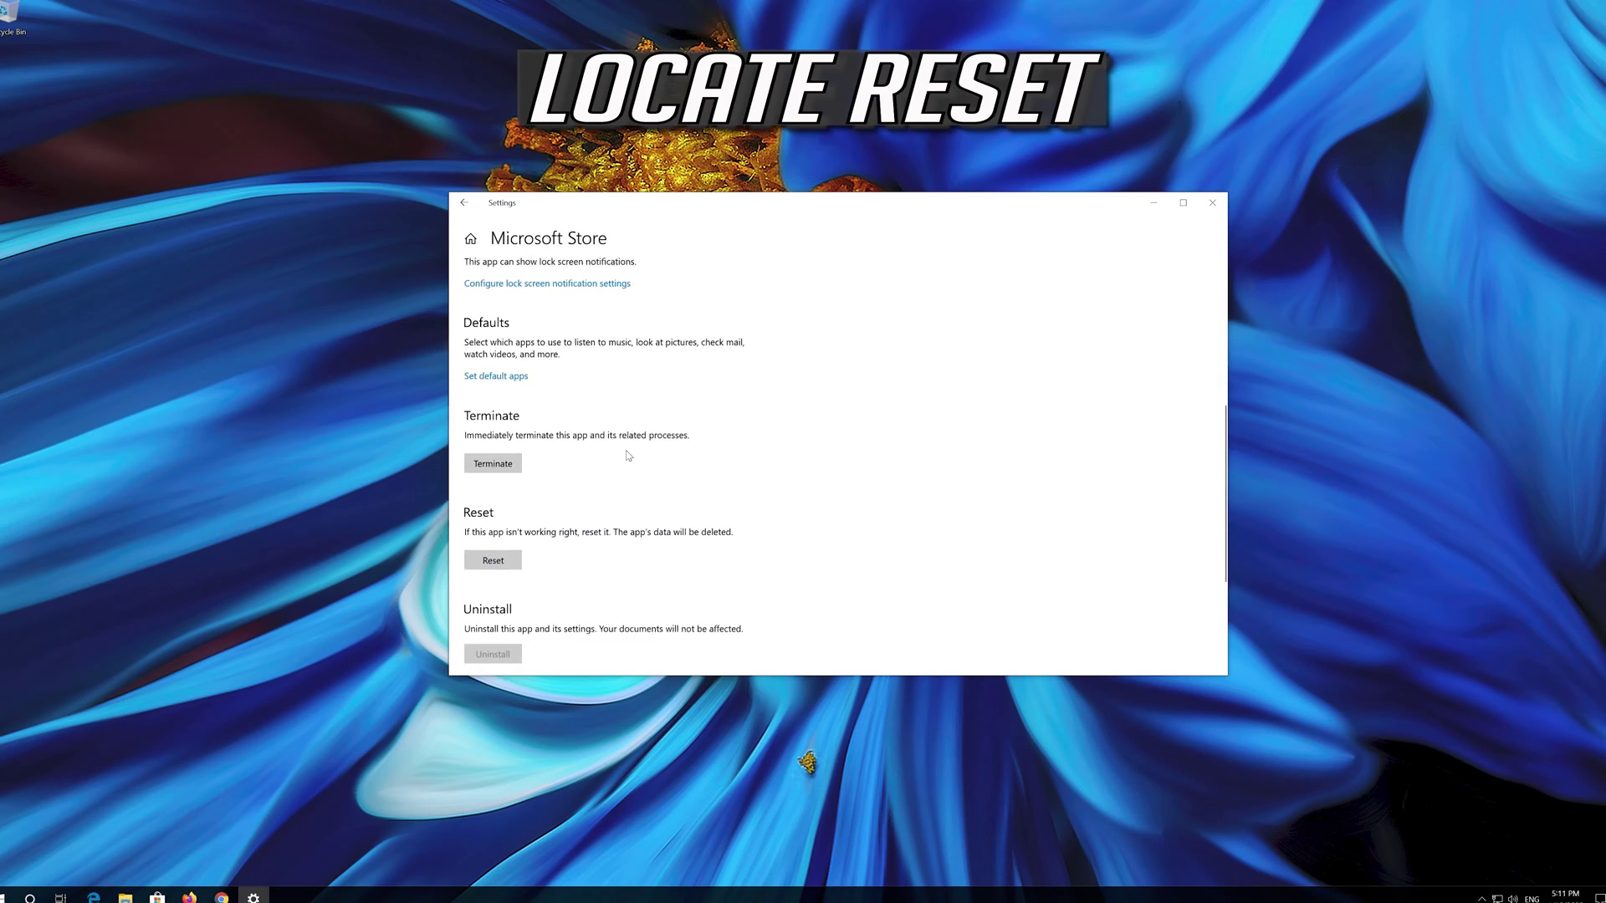
{"action": "scroll", "coordinate": [629, 456], "scroll_direction": "down", "scroll_amount": 2}
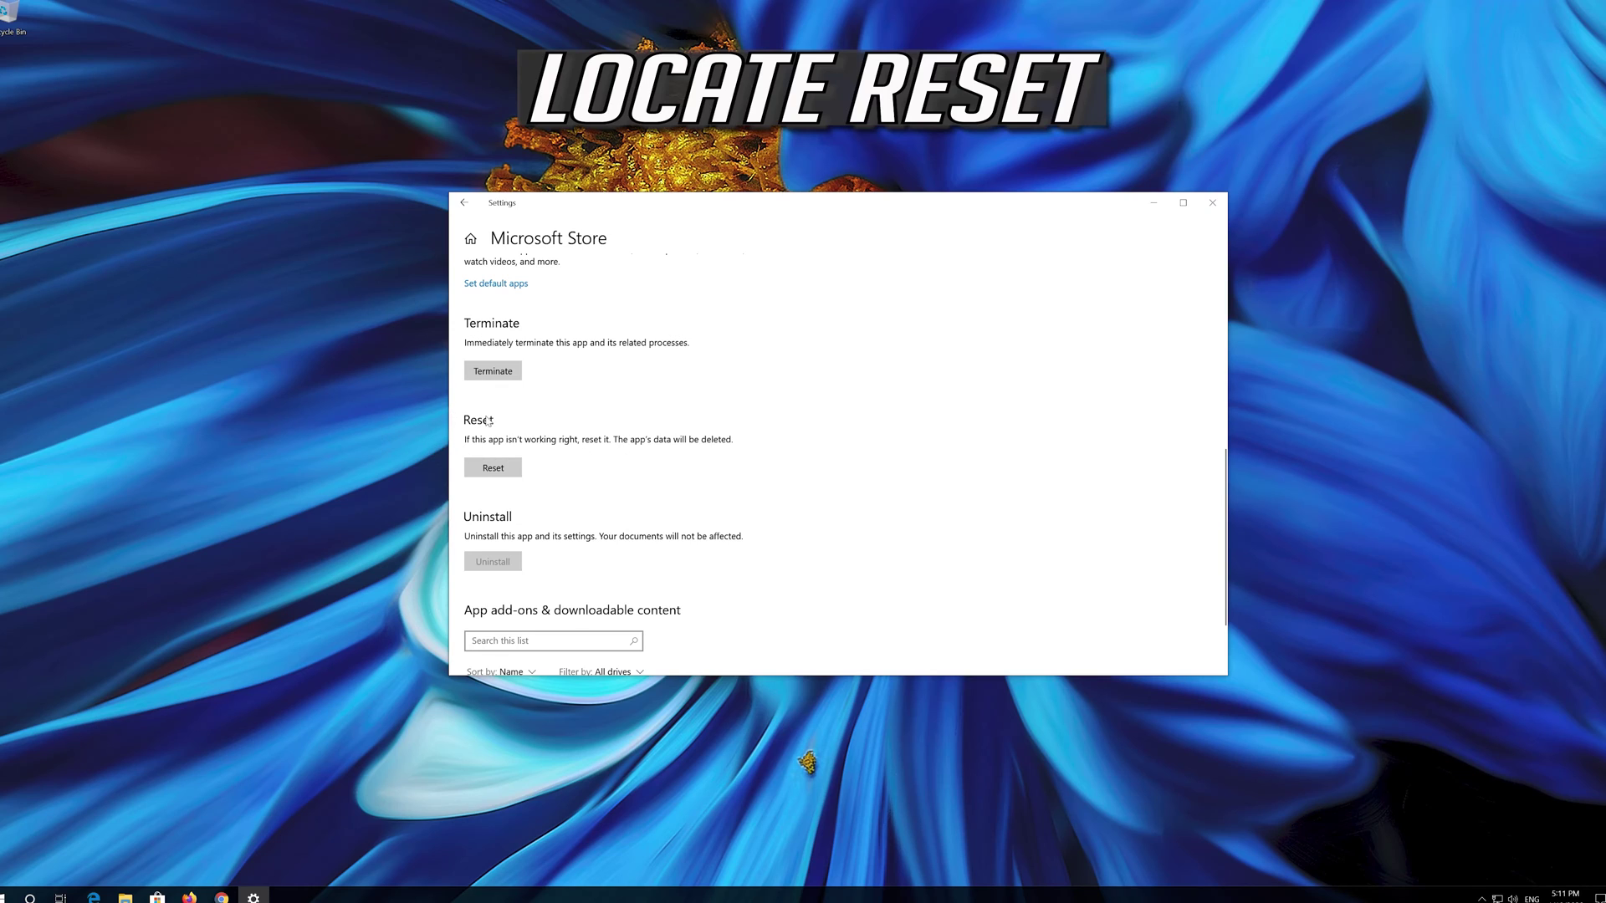
{"action": "left_click", "coordinate": [494, 469]}
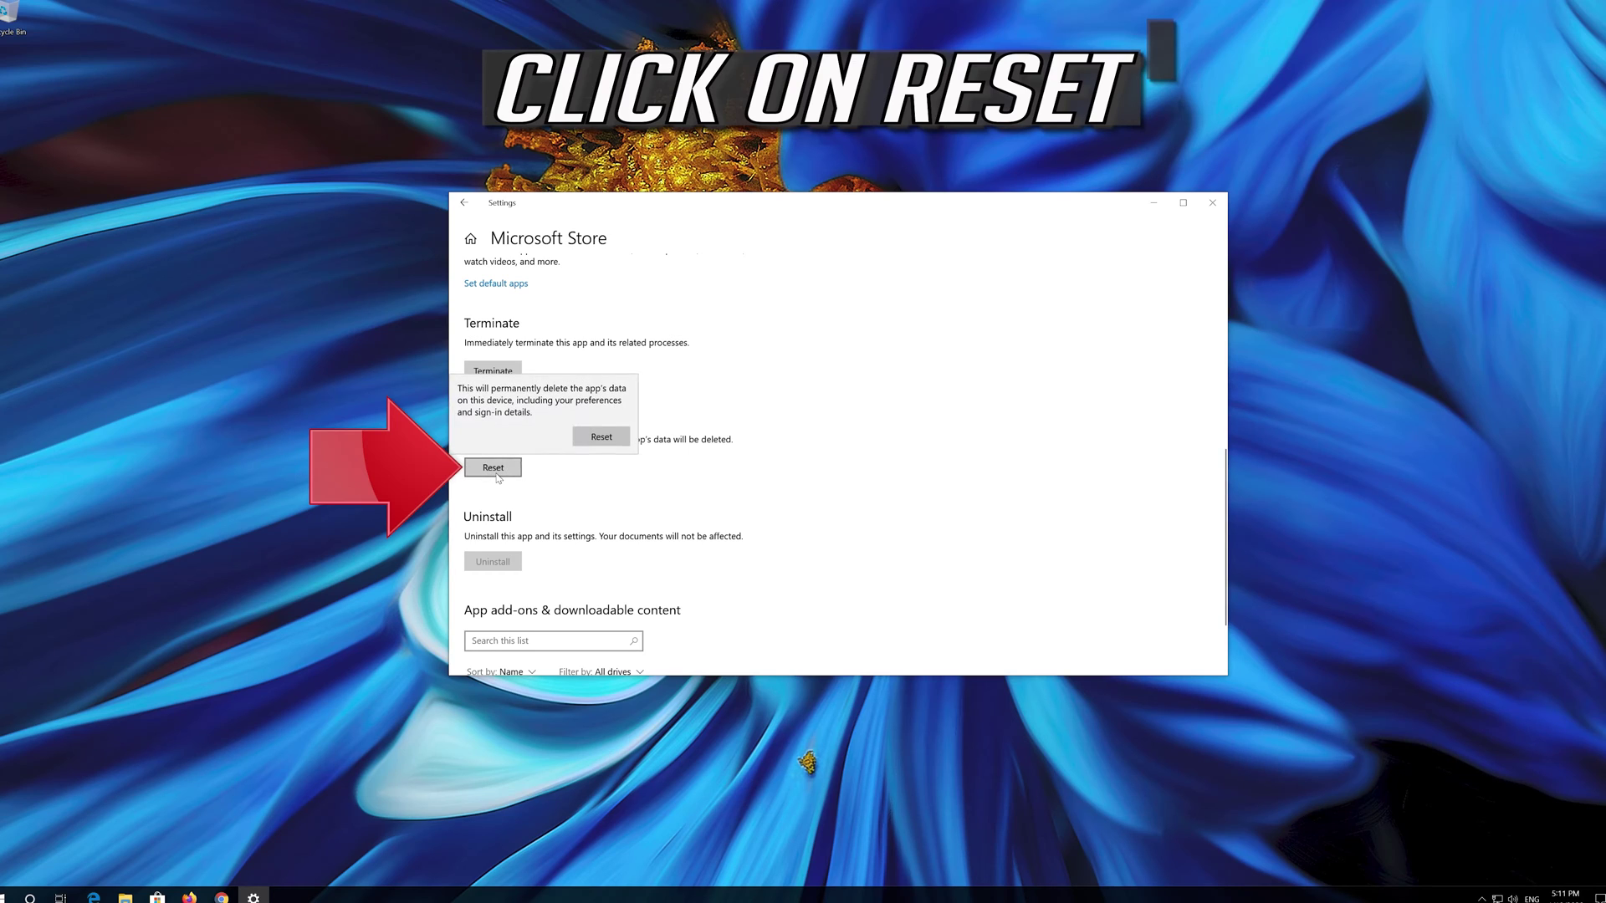
{"action": "left_click", "coordinate": [580, 441]}
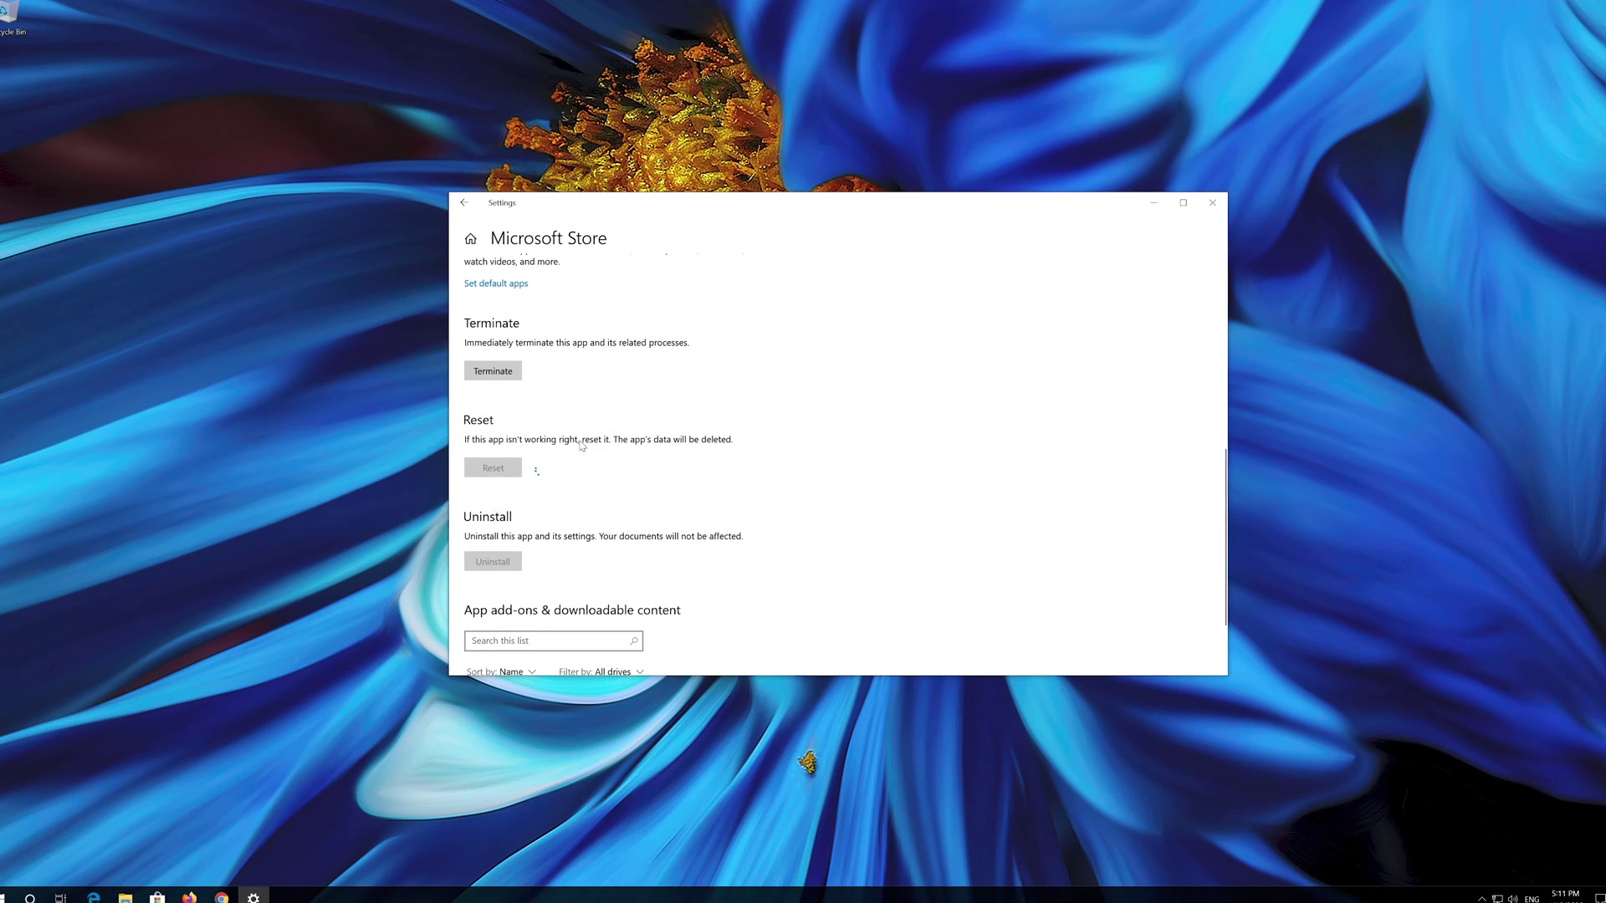
{"action": "left_click", "coordinate": [1213, 205]}
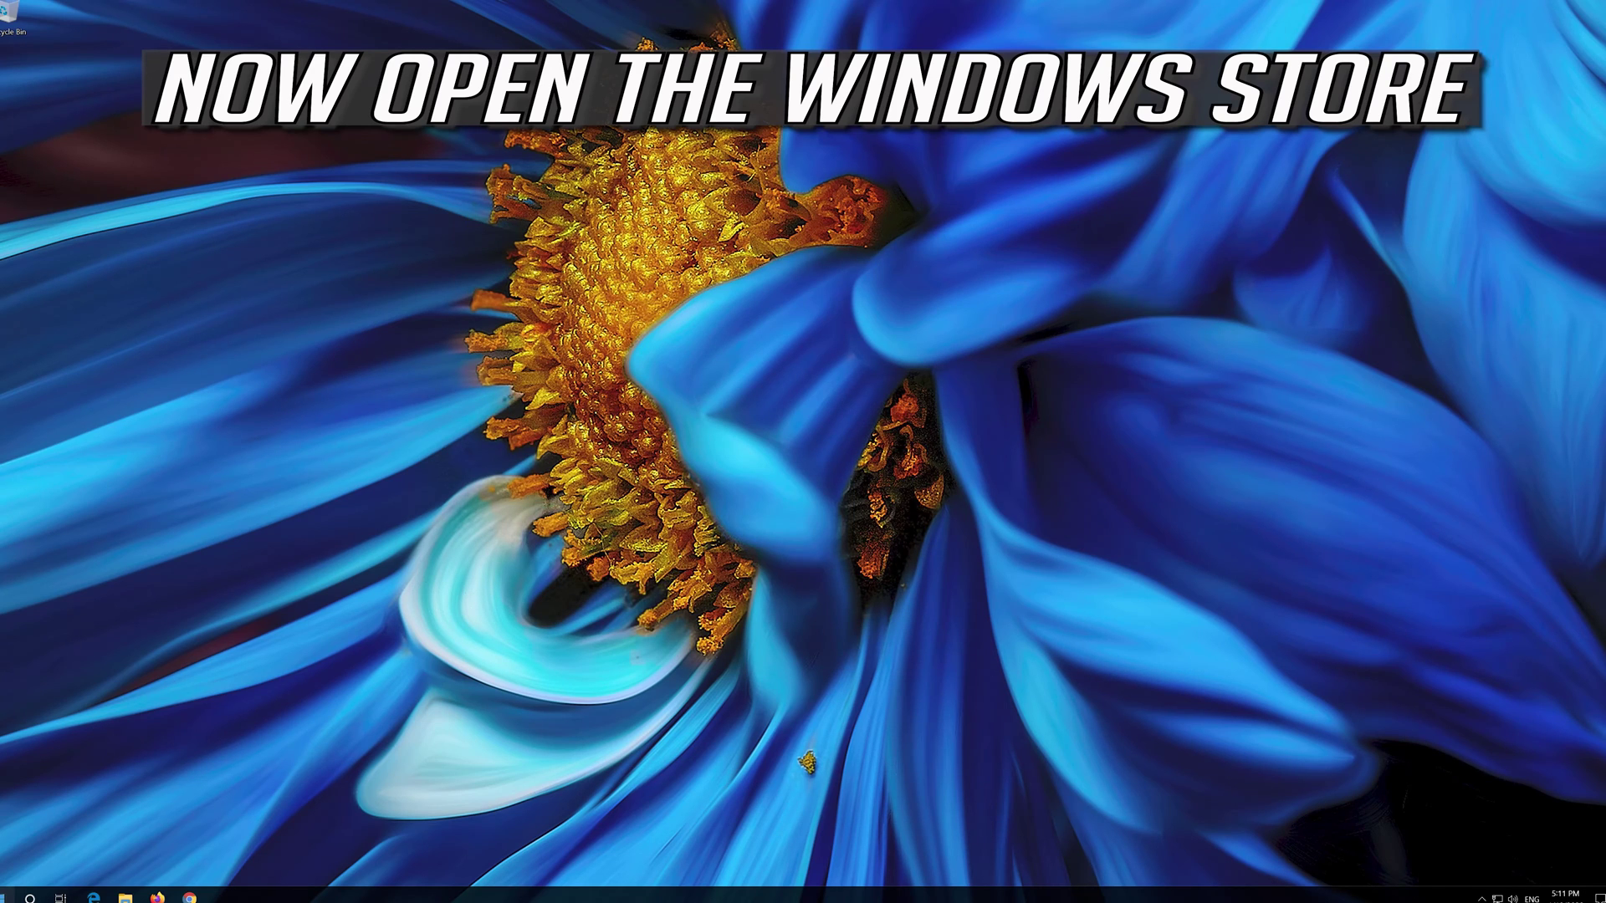
Launch Microsoft Store from the Start menu and drag its window to the screen centre.
{"action": "left_click", "coordinate": [7, 895]}
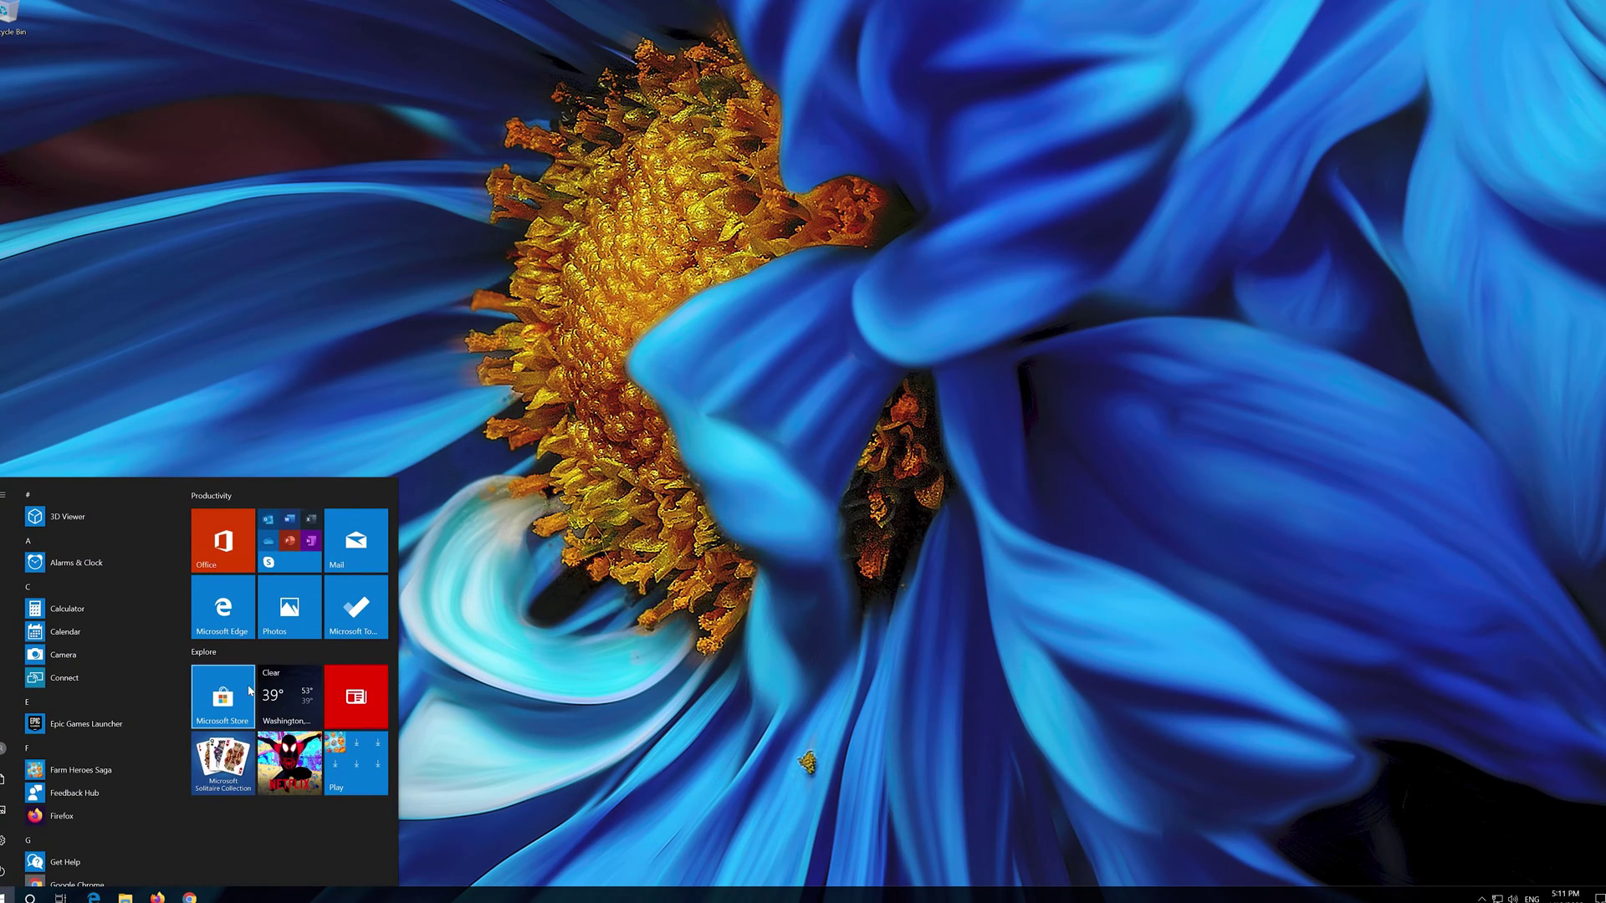
{"action": "left_click", "coordinate": [246, 692]}
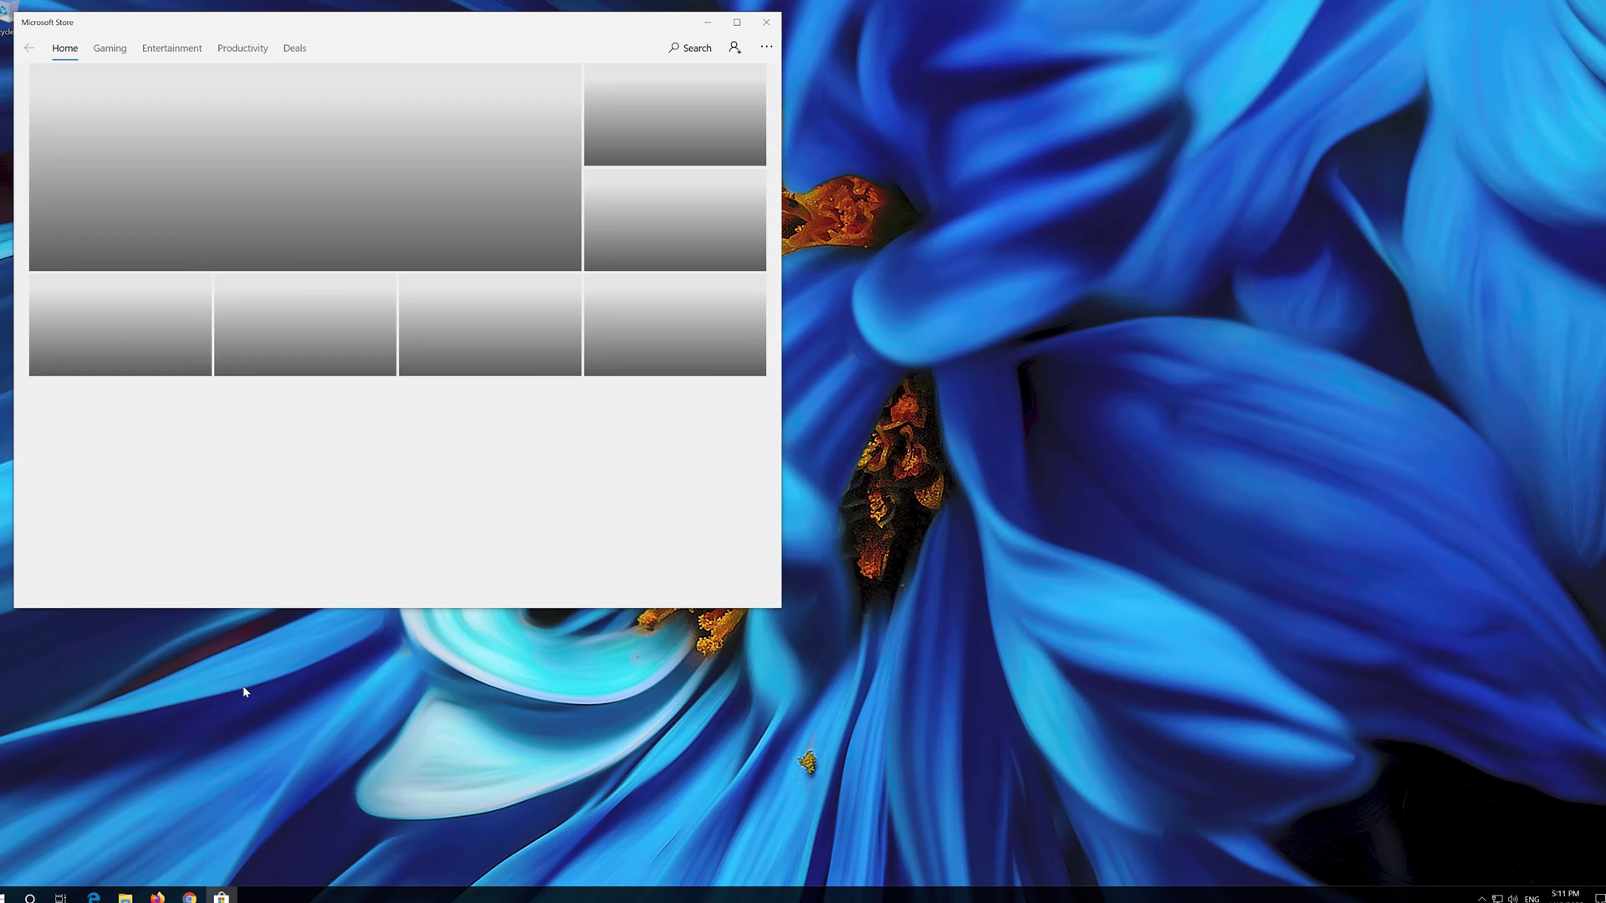
{"action": "left_click_drag", "start_coordinate": [511, 22], "coordinate": [956, 78]}
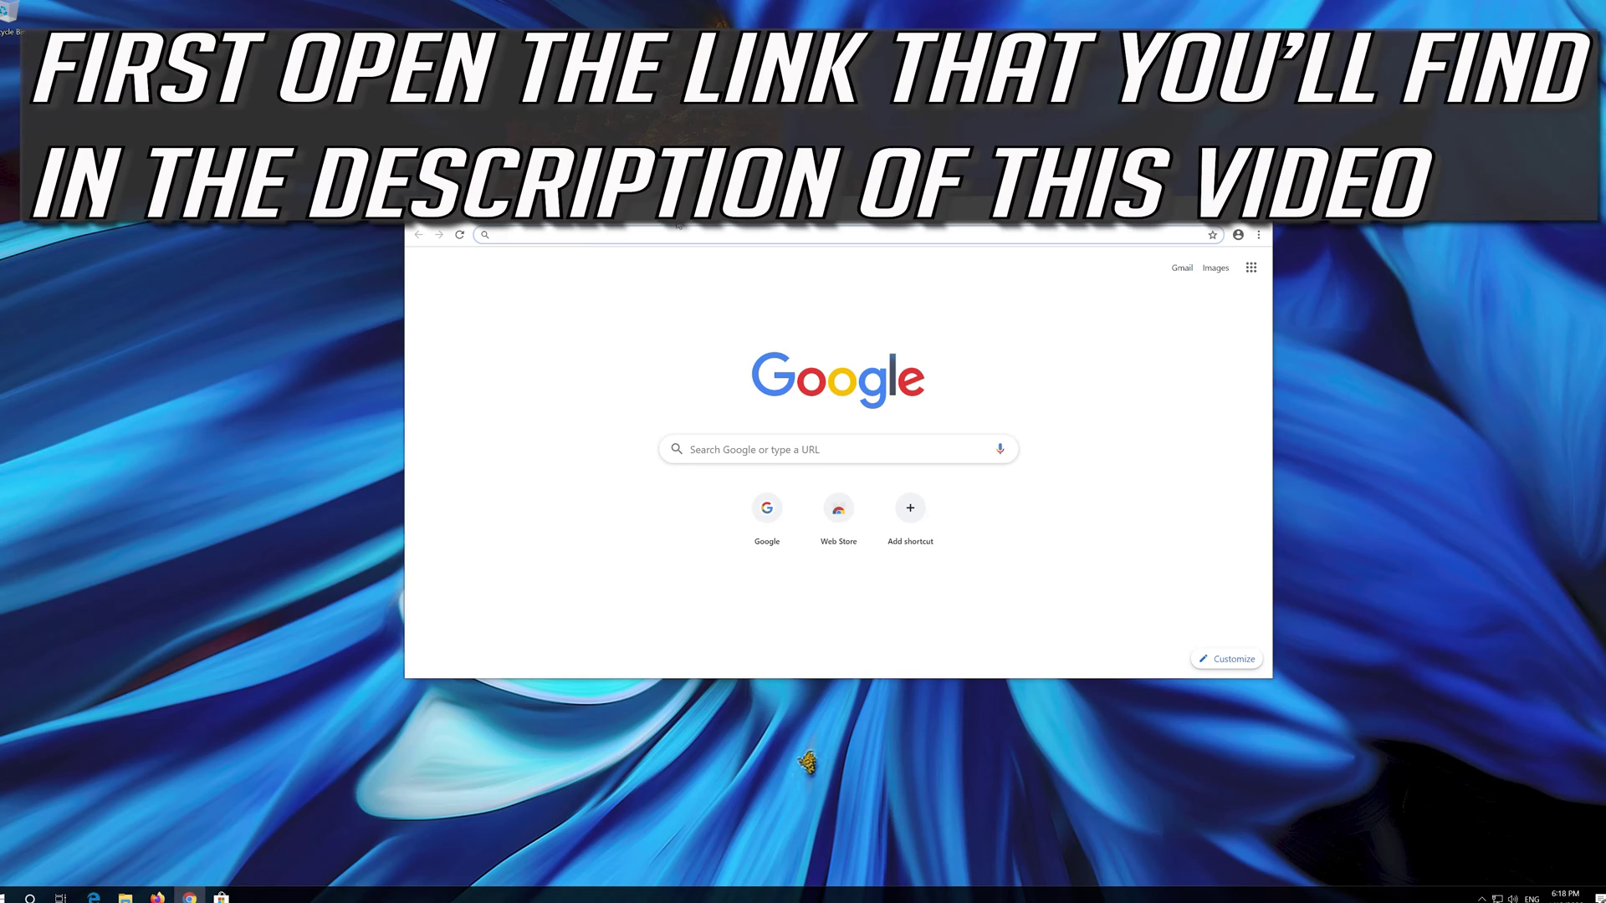
Download the Media Creation Tool from the Download Windows 10 page, close Chrome, and run it.
{"action": "type", "text": "https://www.microsoft.com/en-us/software-download/windows10"}
{"action": "key", "text": "Return"}
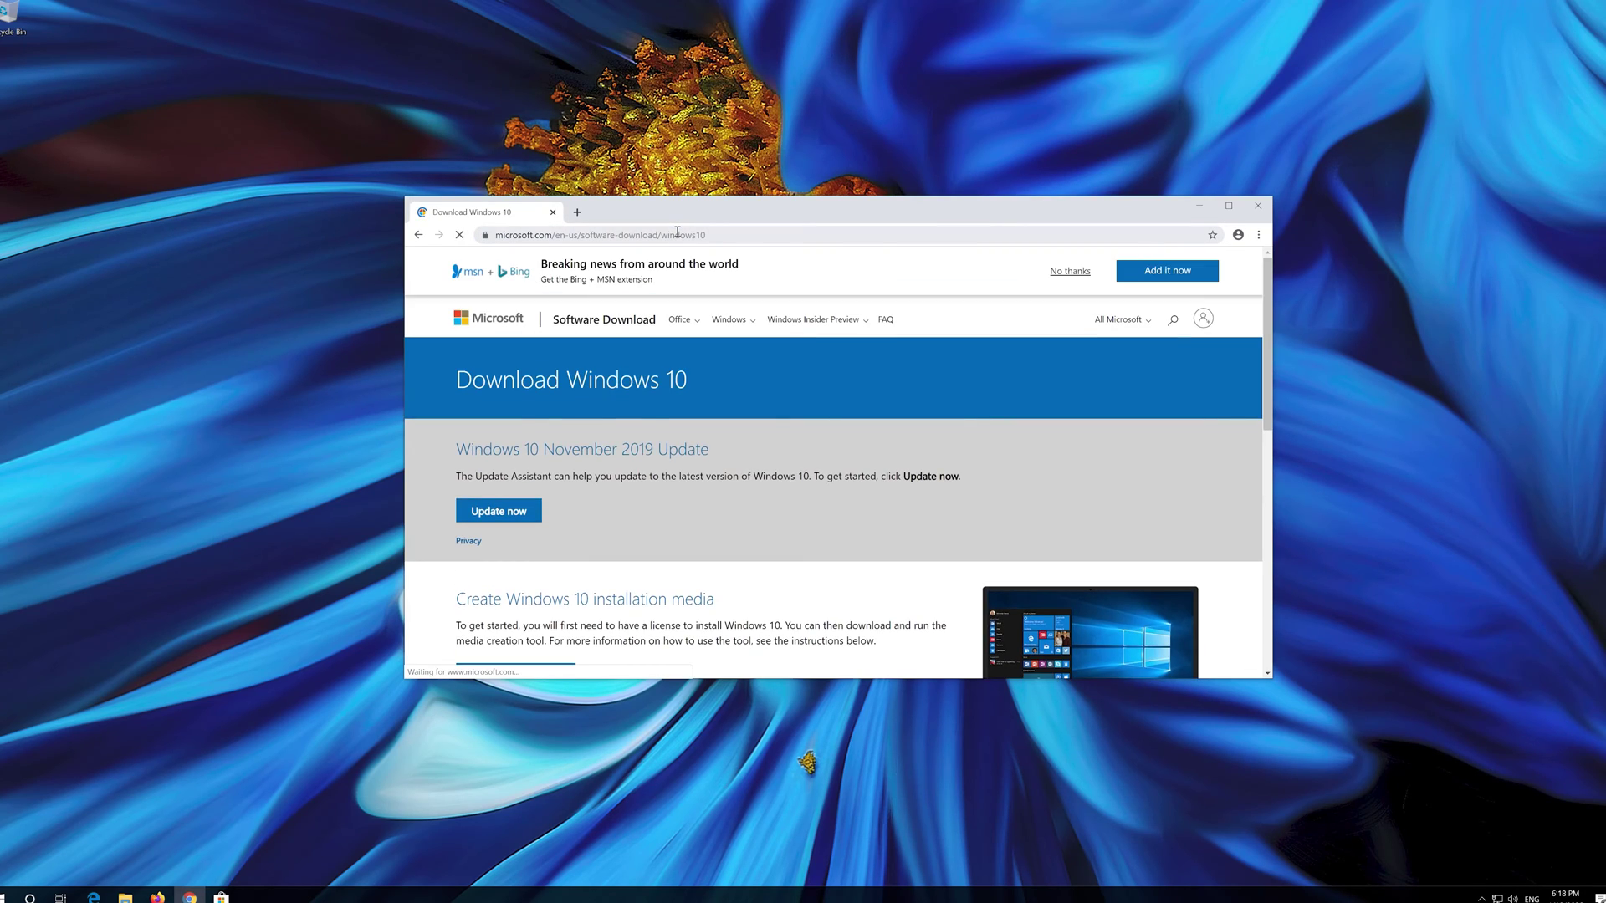
{"action": "scroll", "coordinate": [778, 494], "scroll_direction": "down", "scroll_amount": 1}
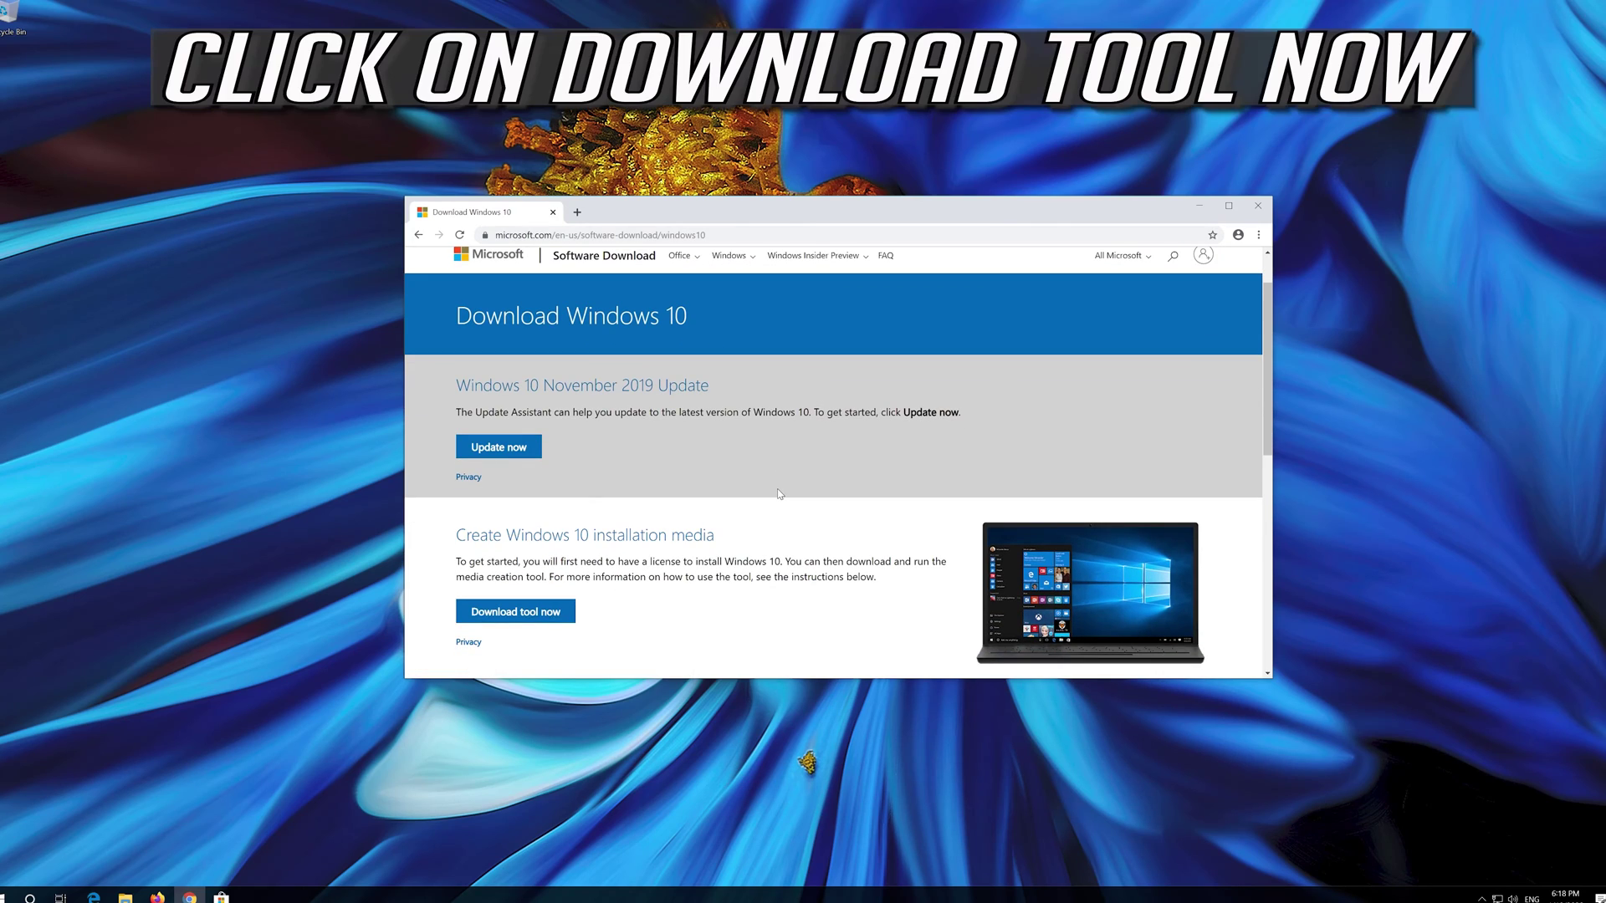
{"action": "left_click", "coordinate": [547, 613]}
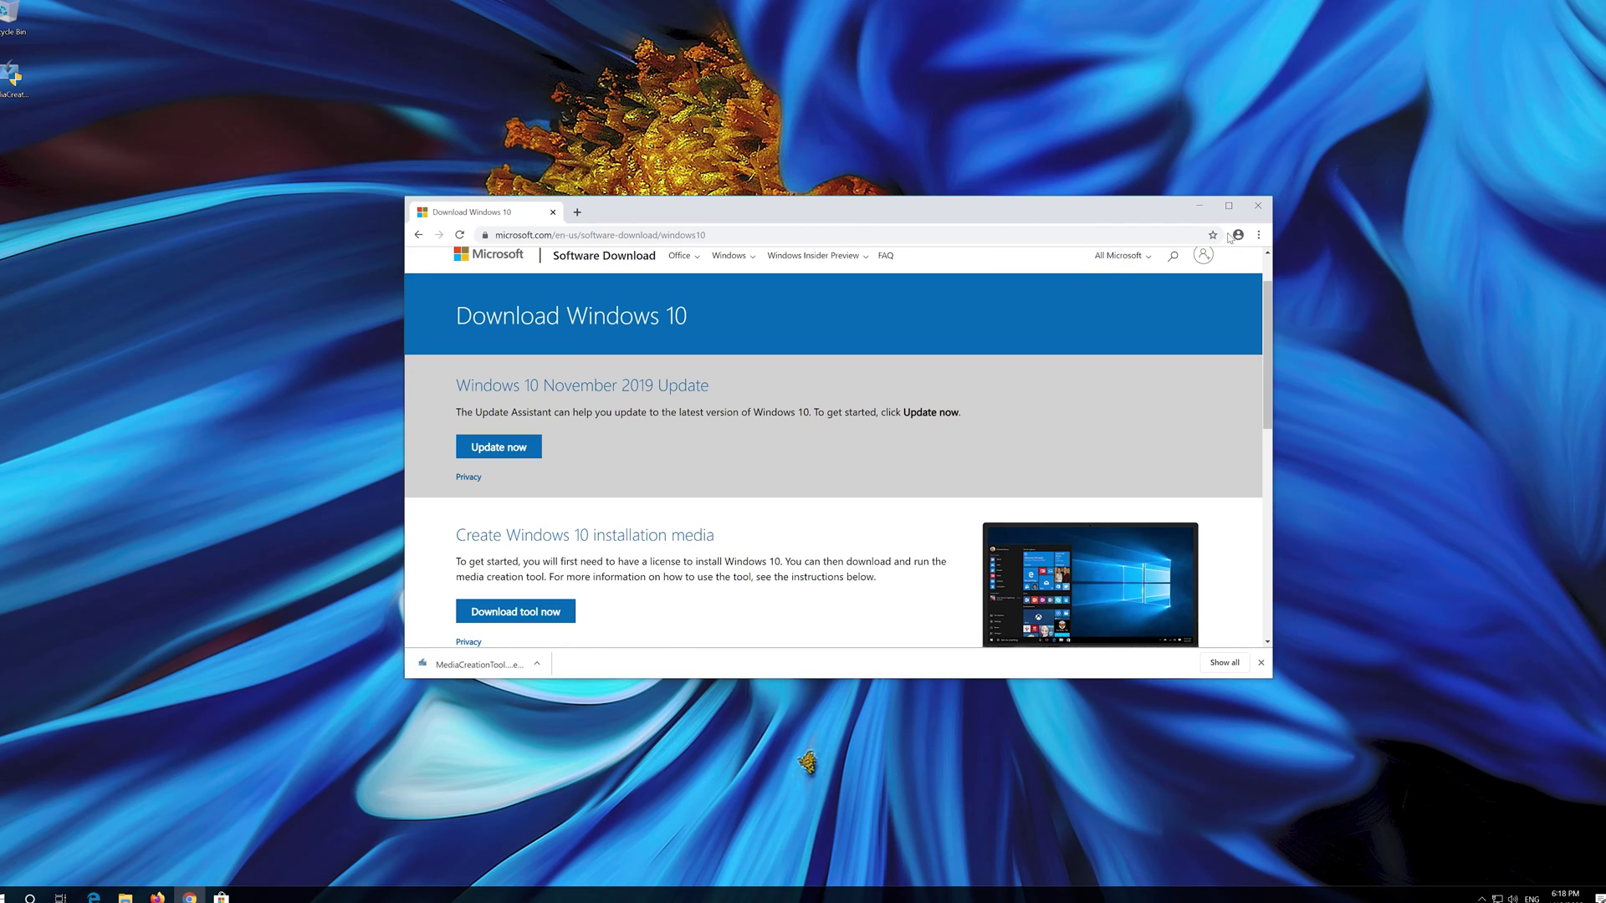
{"action": "left_click", "coordinate": [1259, 209]}
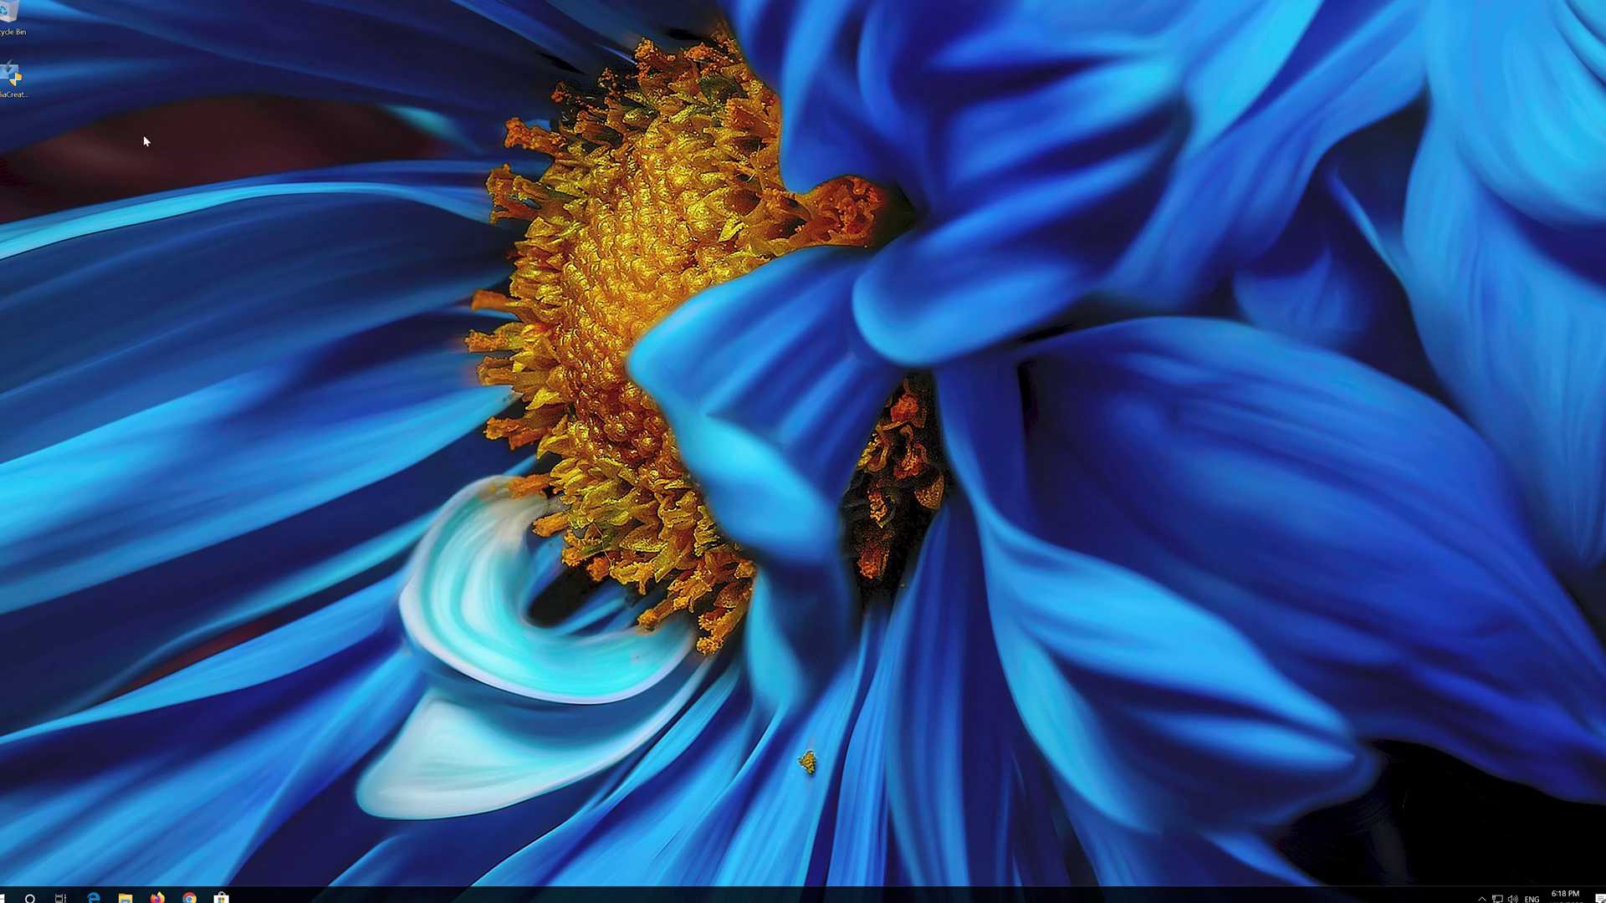
{"action": "double_click", "coordinate": [10, 84]}
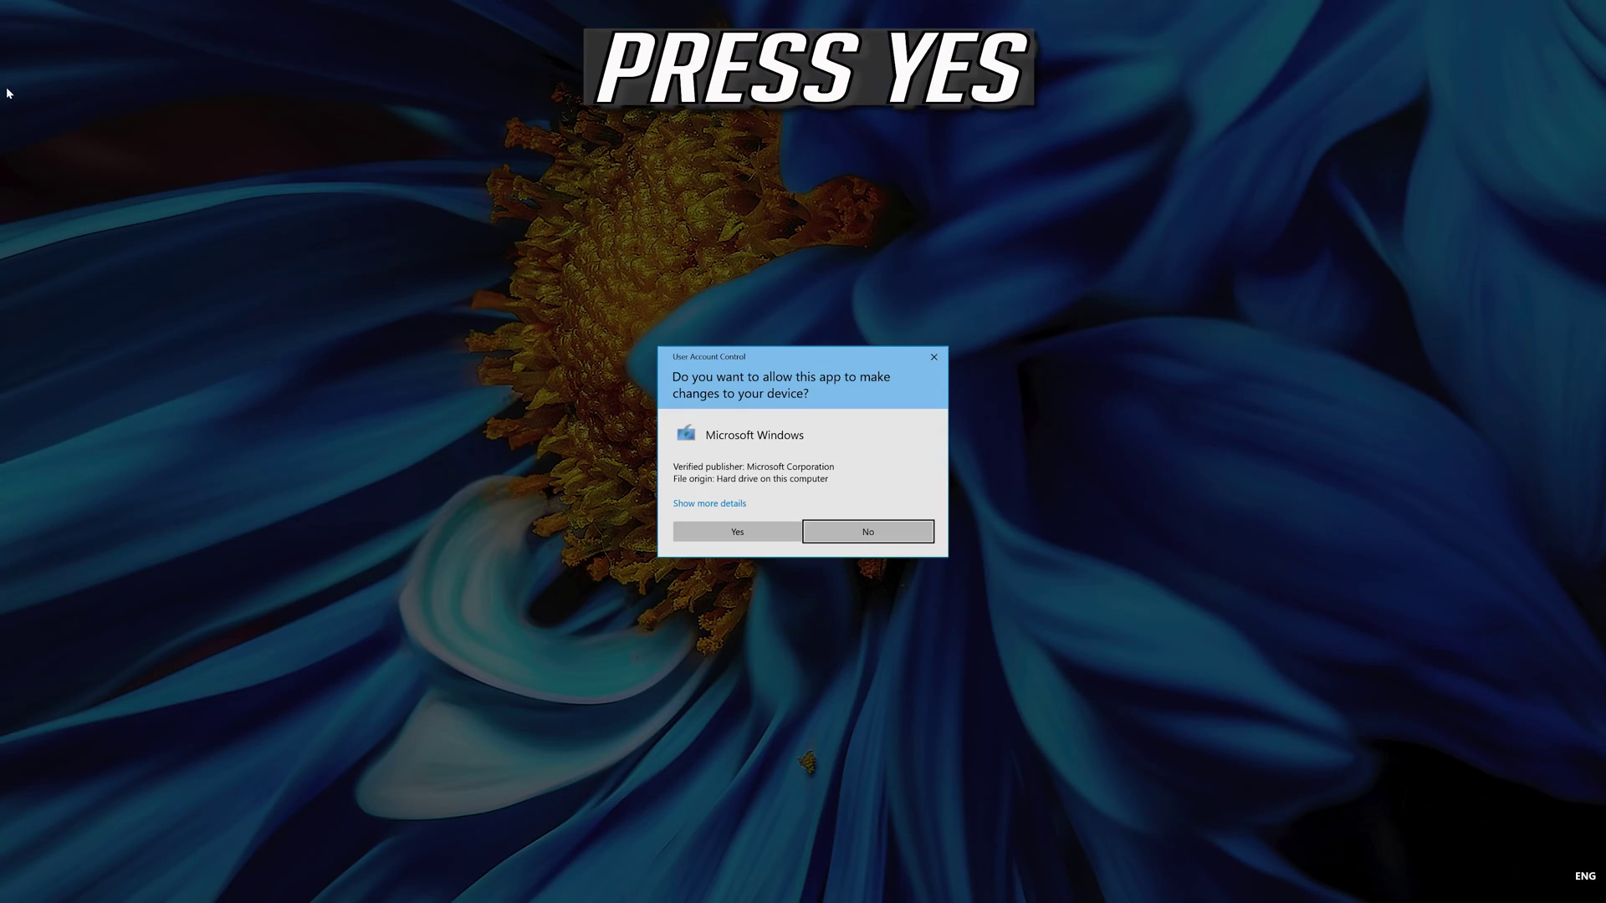
Allow the Media Creation Tool through UAC and accept its license terms.
{"action": "left_click", "coordinate": [755, 538]}
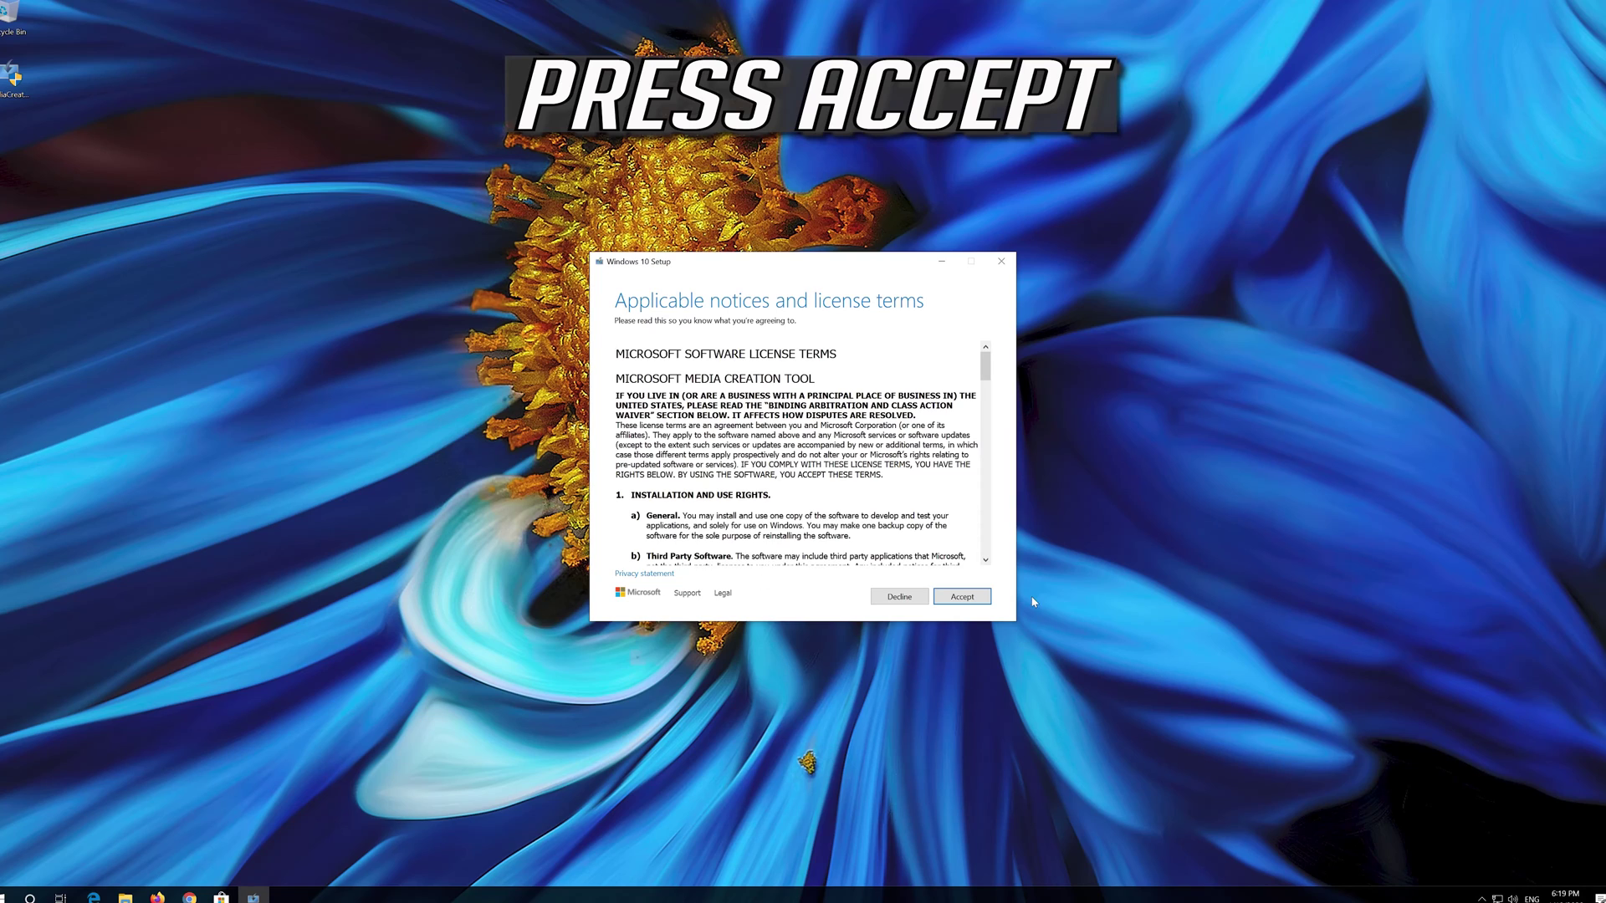
{"action": "left_click", "coordinate": [986, 597]}
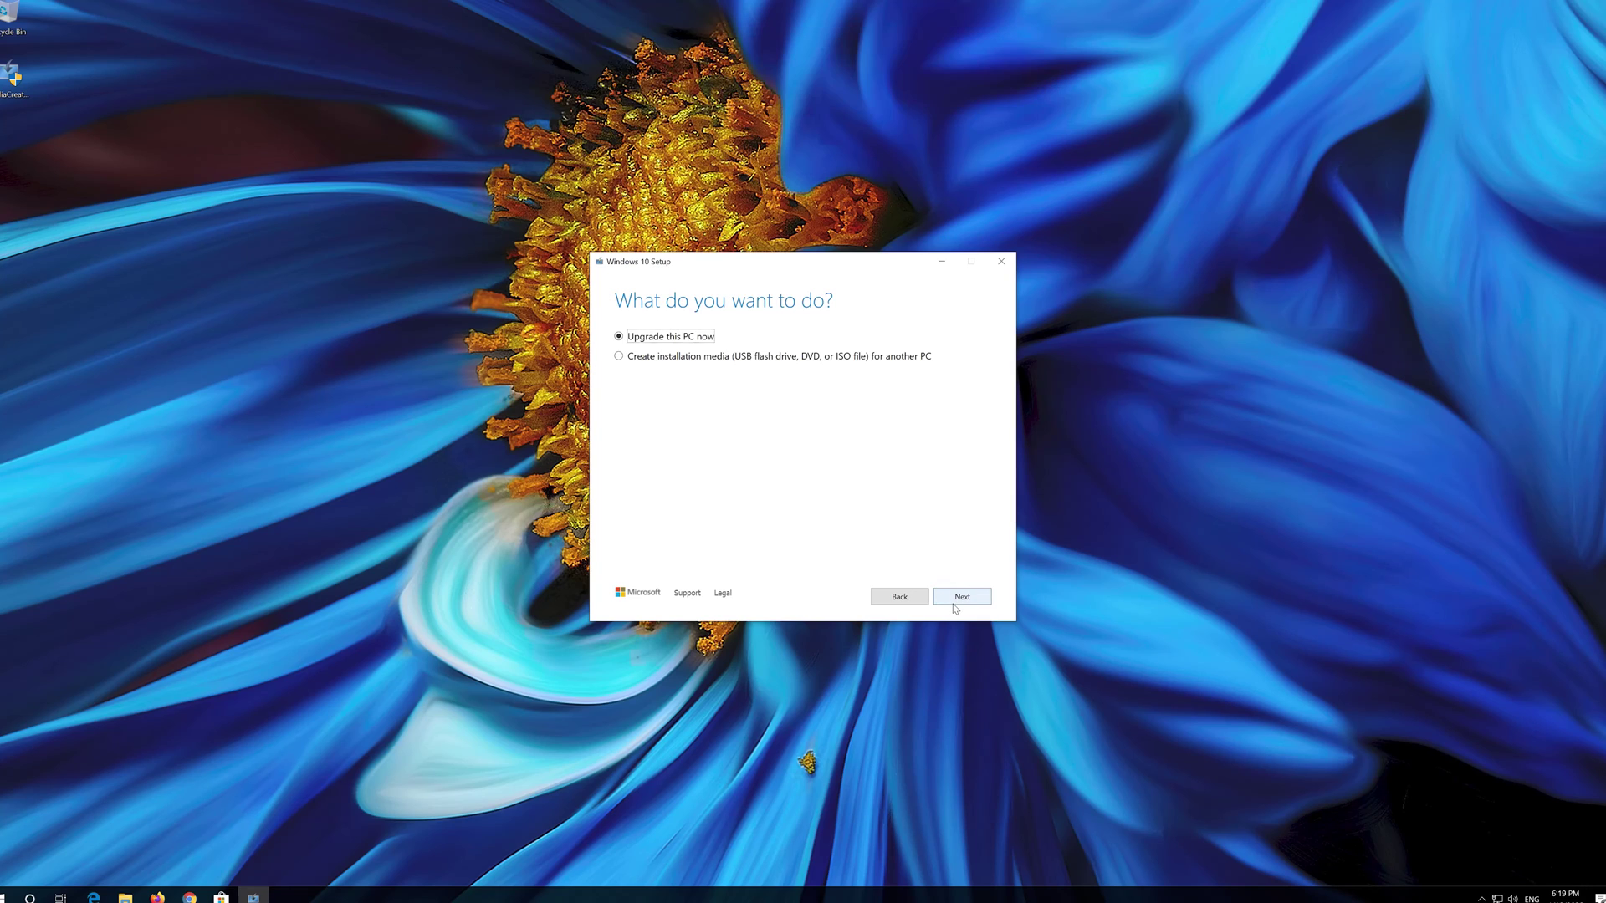
Choose Upgrade this PC now, accept the license terms, and install Windows 10 Pro keeping files and apps.
{"action": "left_click", "coordinate": [960, 606]}
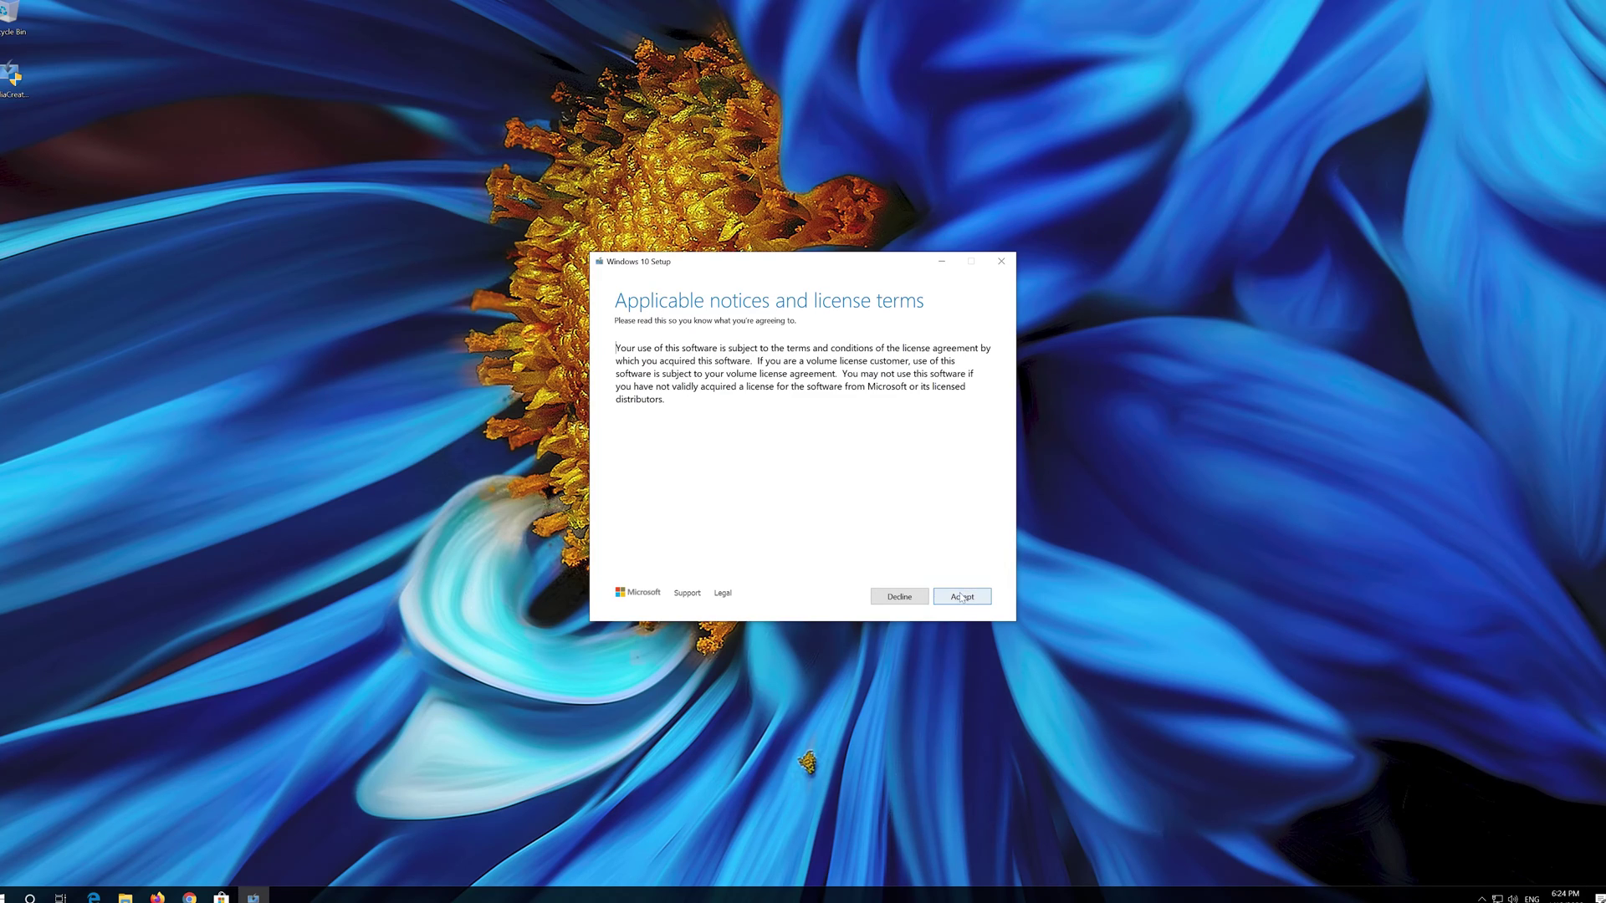
{"action": "left_click", "coordinate": [968, 590]}
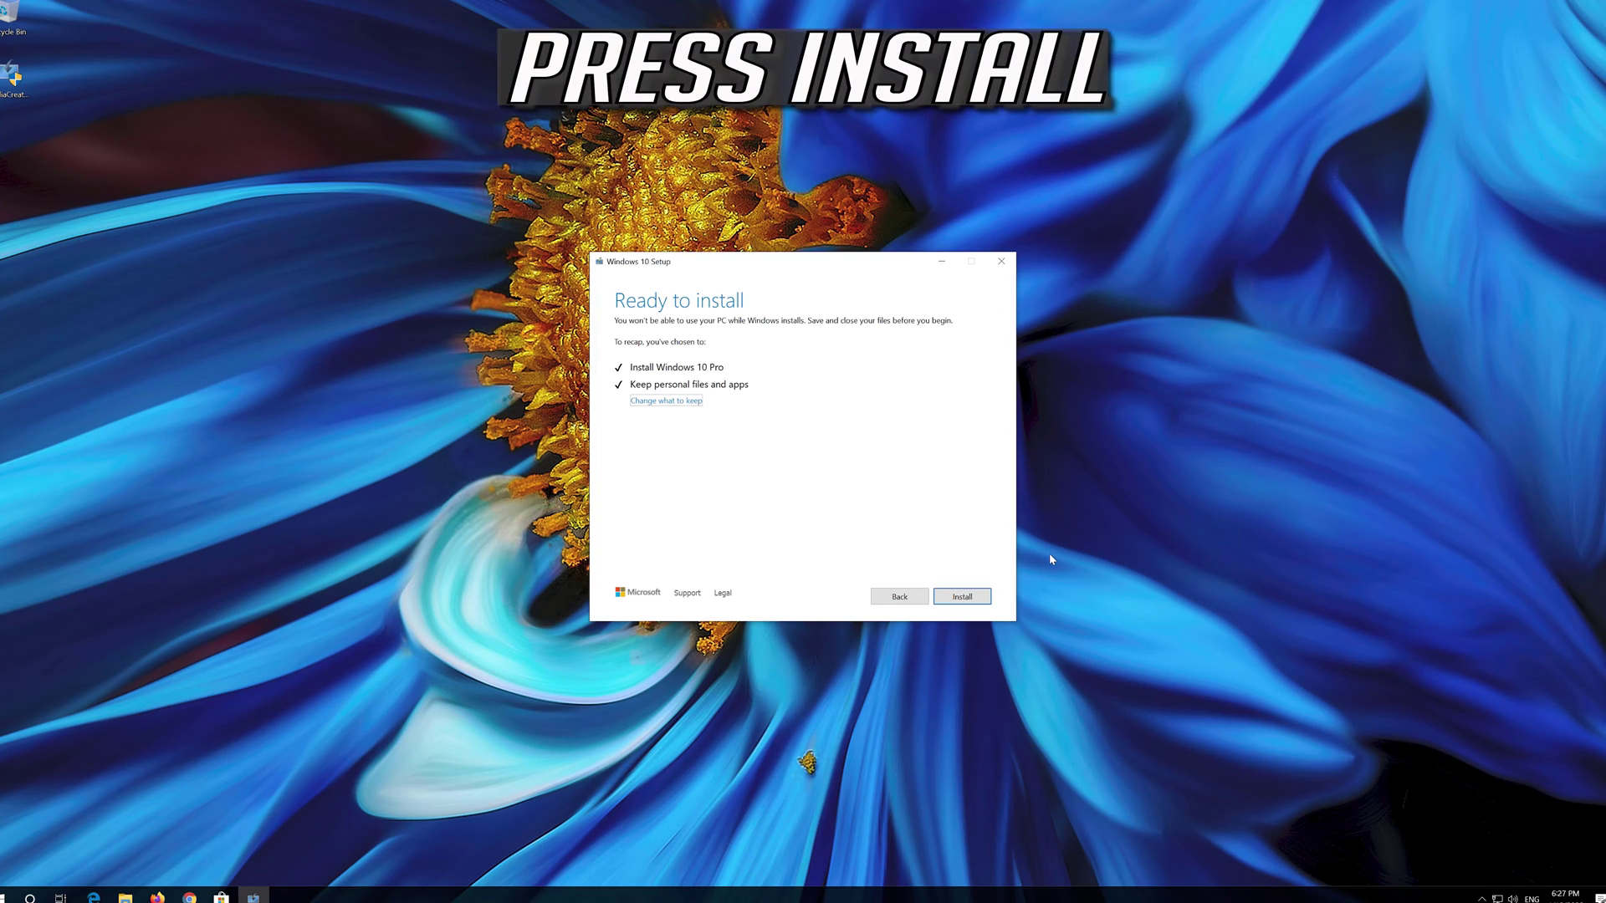
{"action": "left_click", "coordinate": [961, 597]}
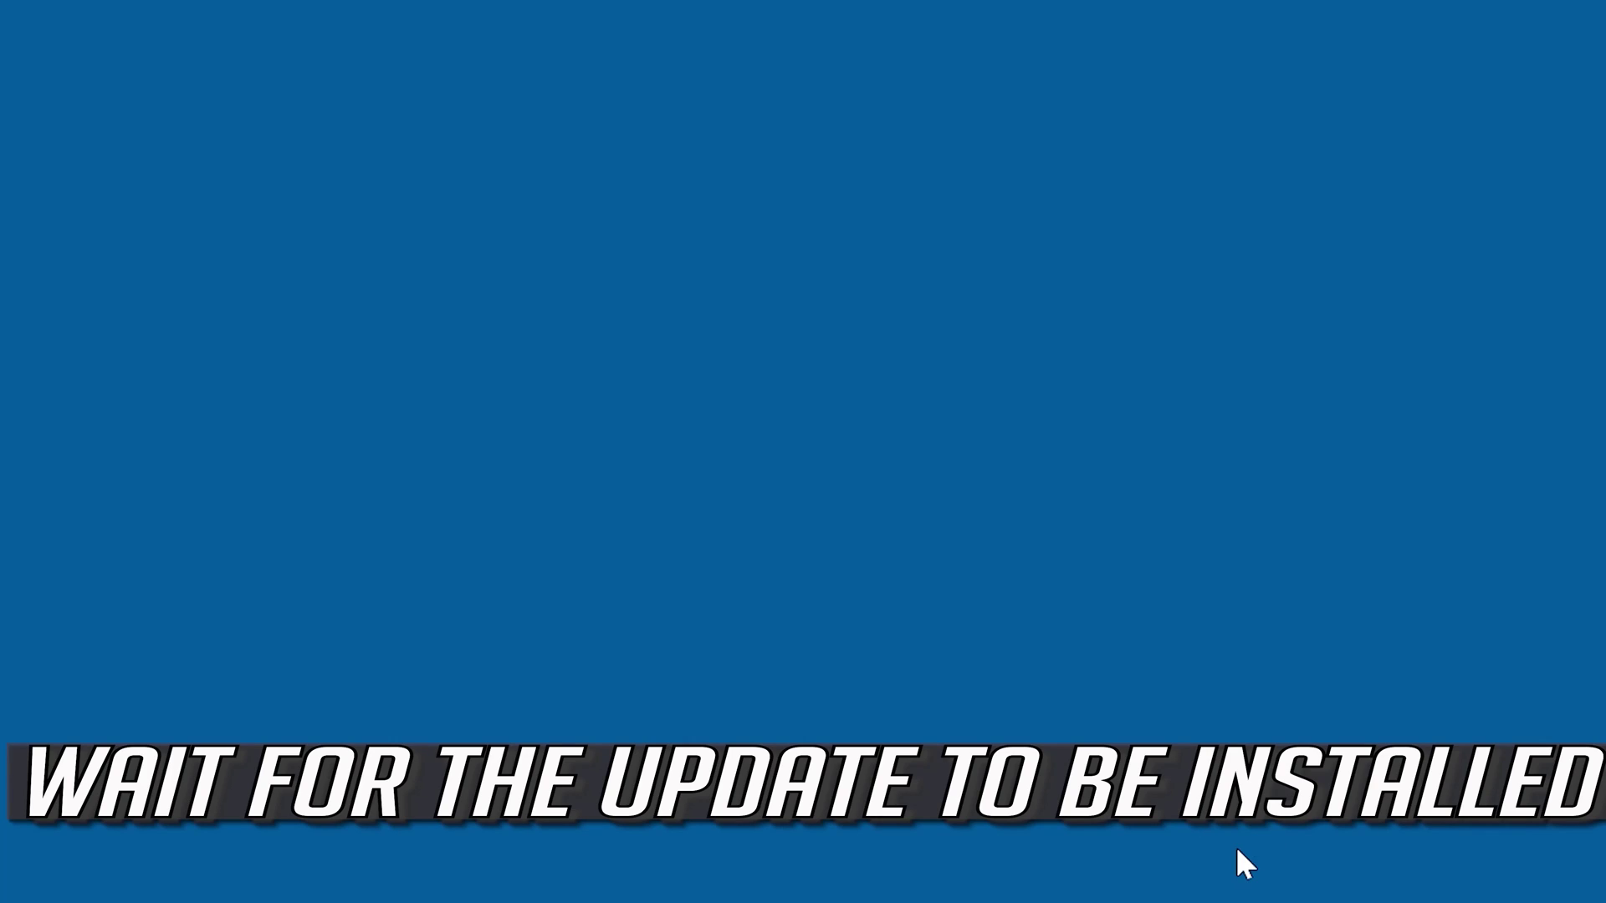